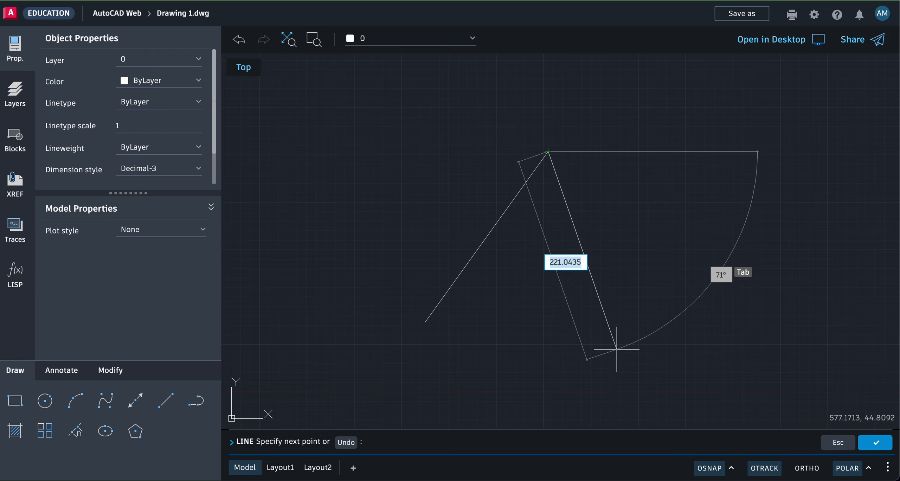
Complete the five-pointed star with connected lines, closing it at the lower-left starting point.
left_click(617, 349)
left_click(429, 189)
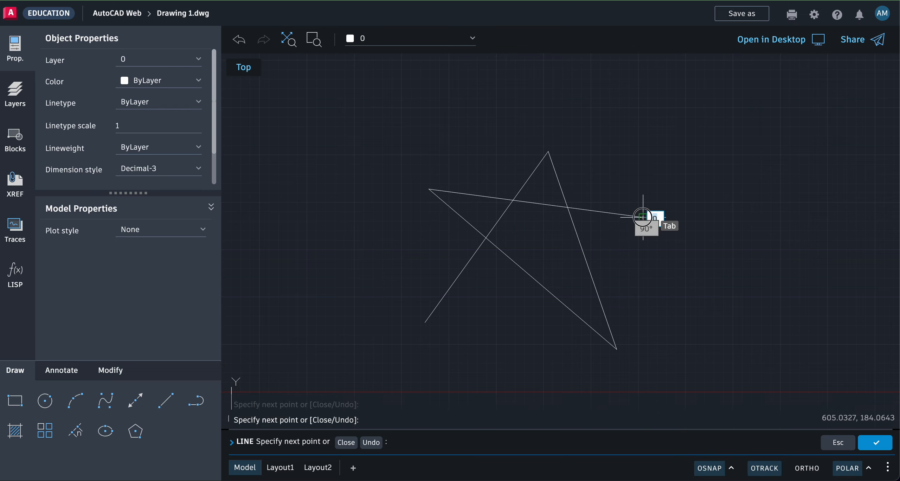
left_click(425, 322)
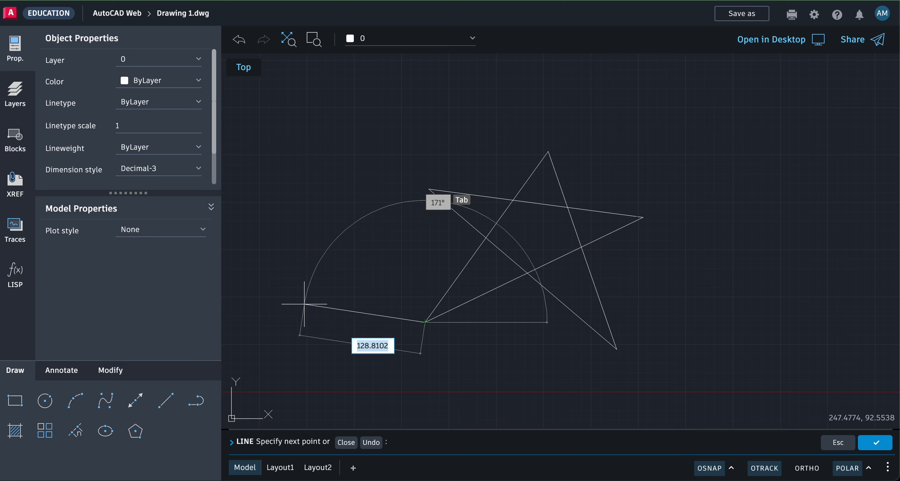
key("Return")
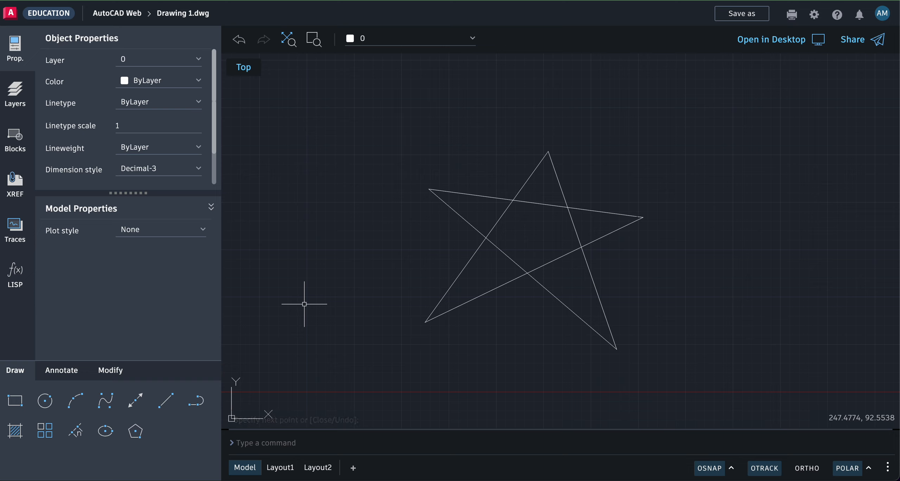
Draw a separate slanted line in the empty area left of the star, then undo it.
left_click(167, 401)
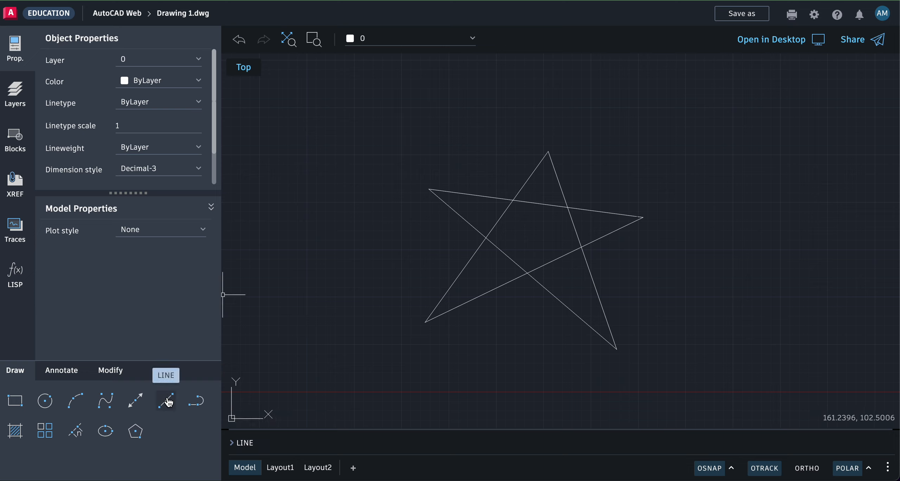
left_click(285, 257)
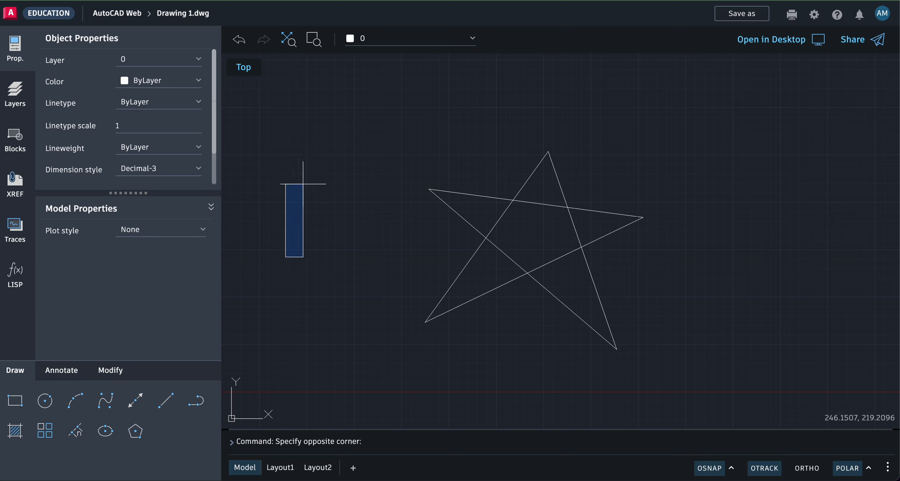
left_click(242, 299)
left_click(164, 403)
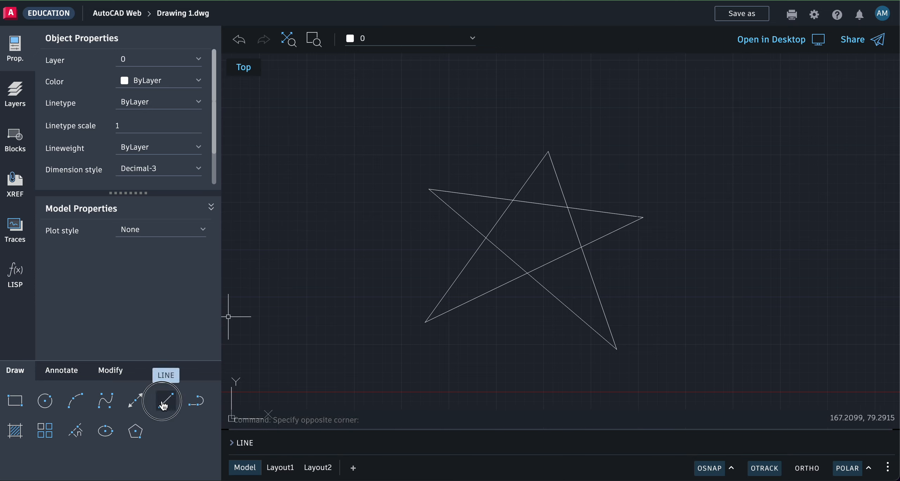
left_click(295, 259)
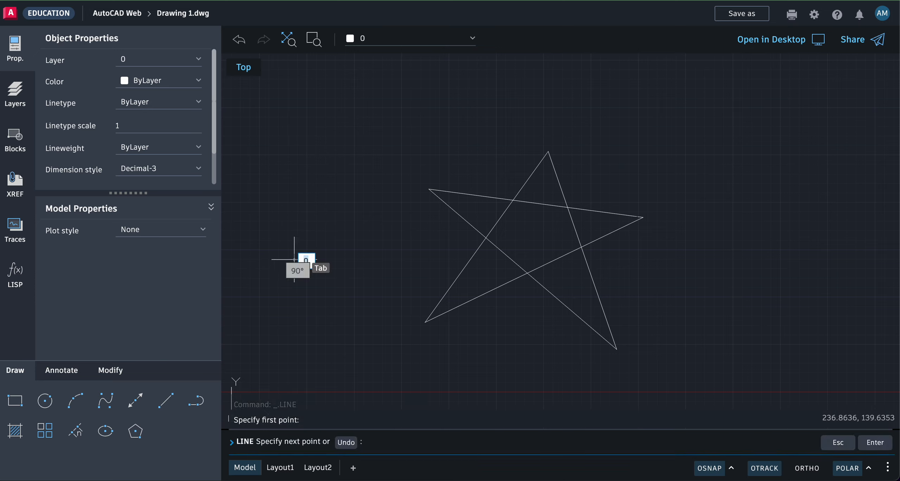
left_click(355, 115)
key("Escape")
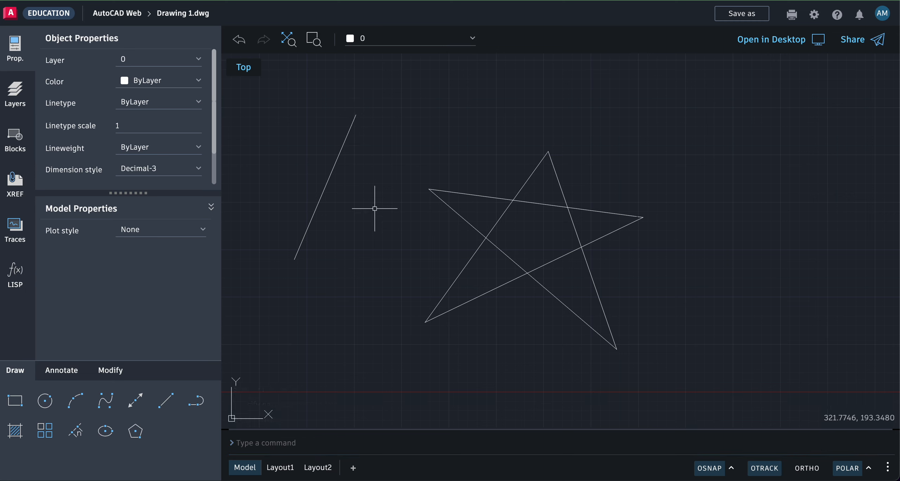
left_click(241, 41)
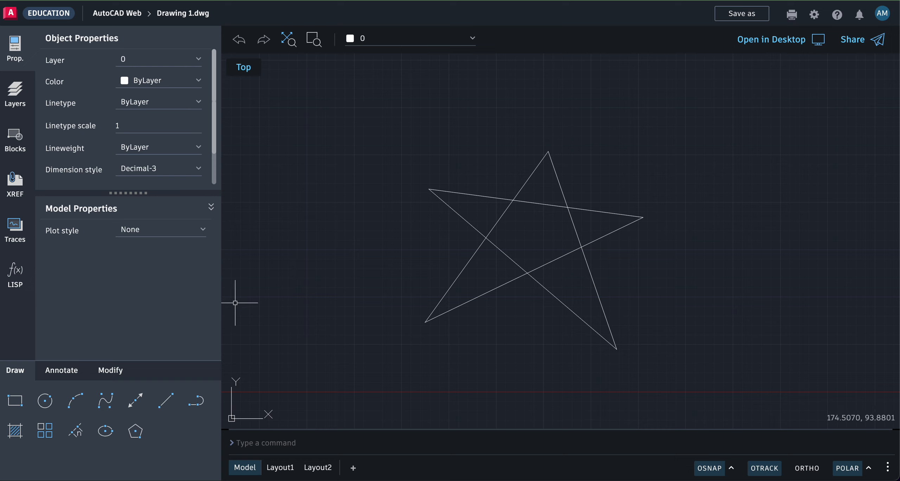
Copy all five lines of the star twice, placing one copy about 252 units to the right at 0° and another to the left.
left_click(109, 371)
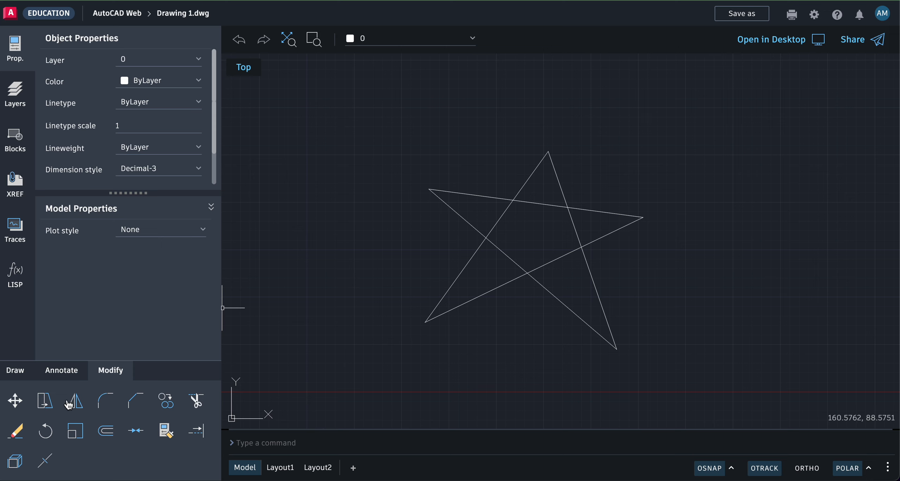
left_click(166, 402)
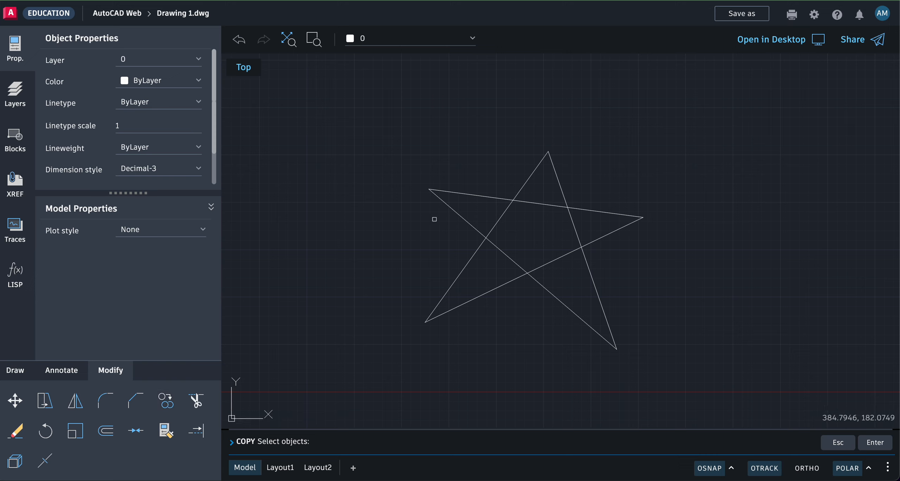
left_click(455, 211)
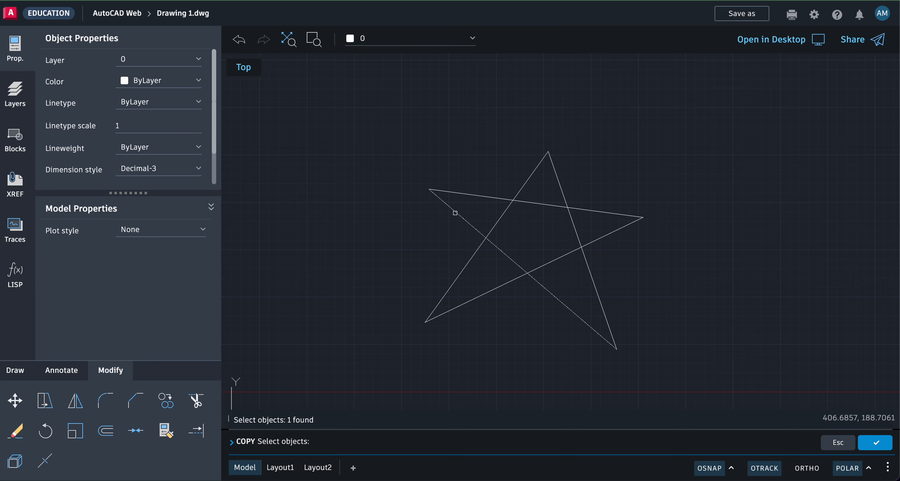
left_click(467, 197)
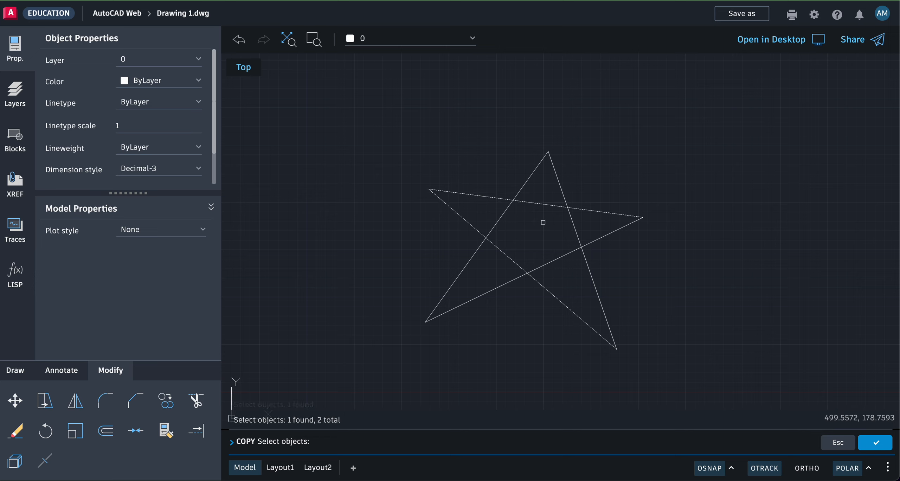
left_click(575, 225)
left_click(559, 257)
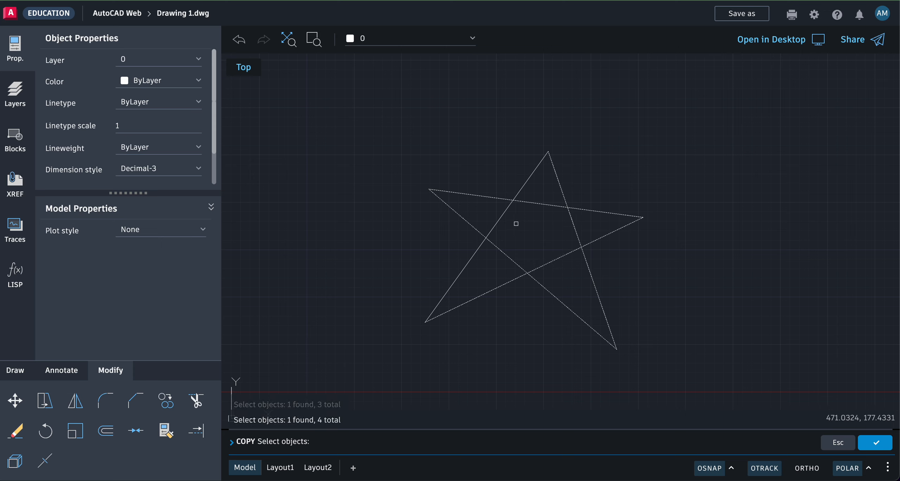
left_click(502, 211)
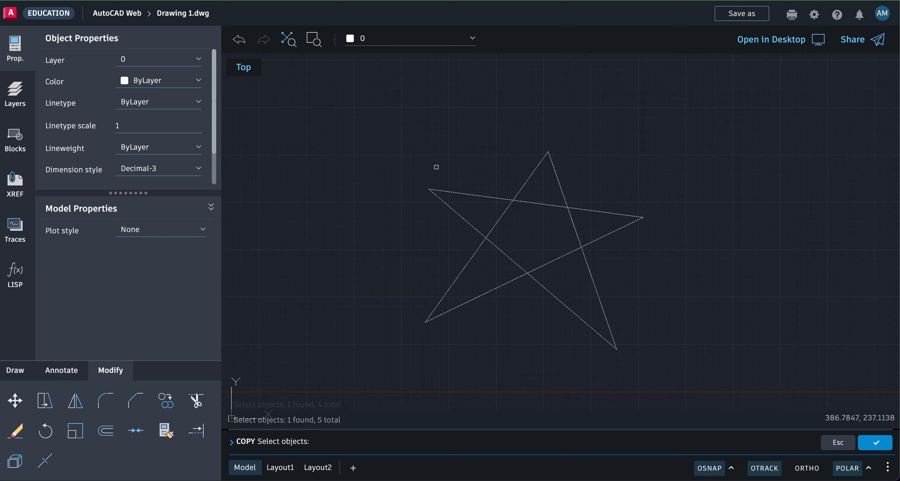
left_click(380, 105)
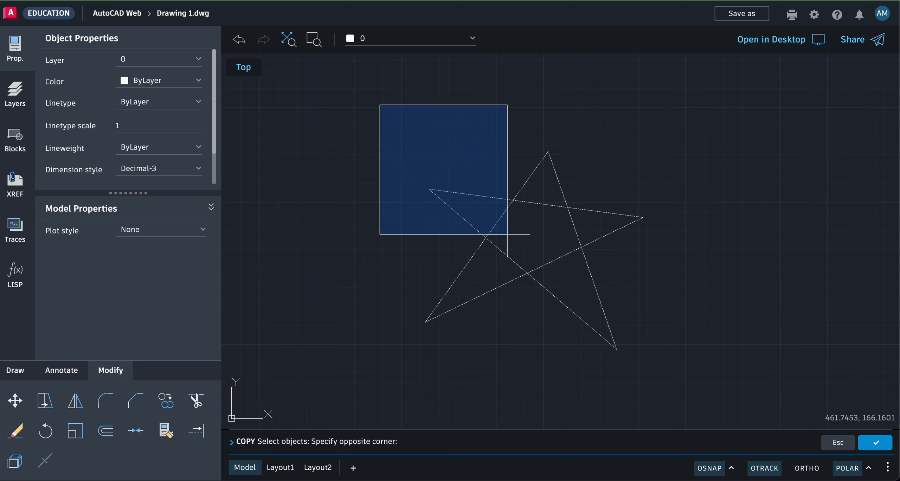
left_click(677, 375)
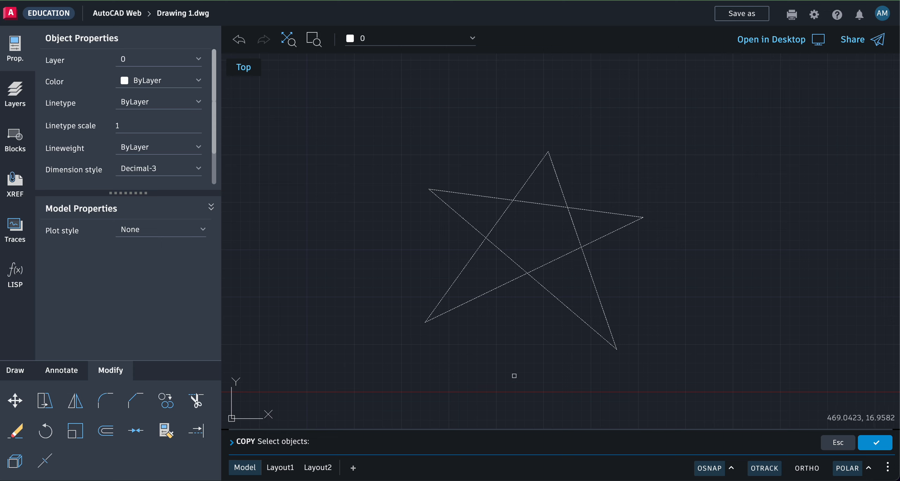
key("Return")
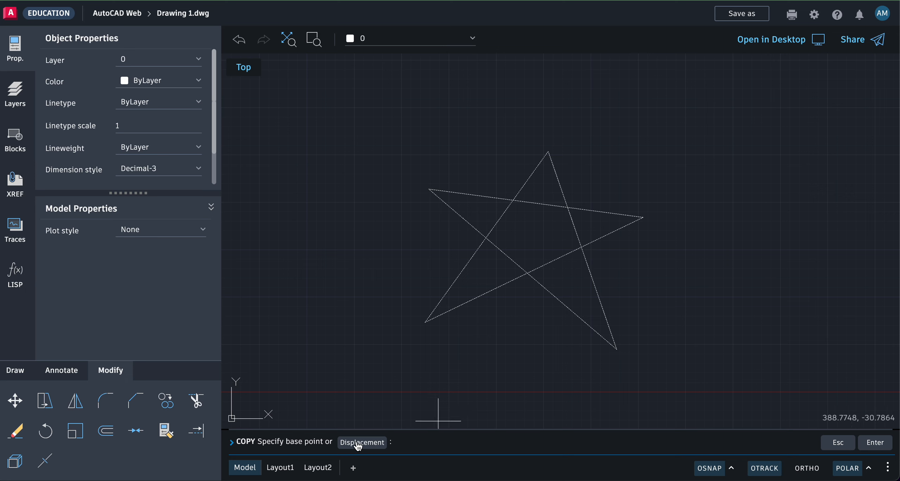
left_click(532, 233)
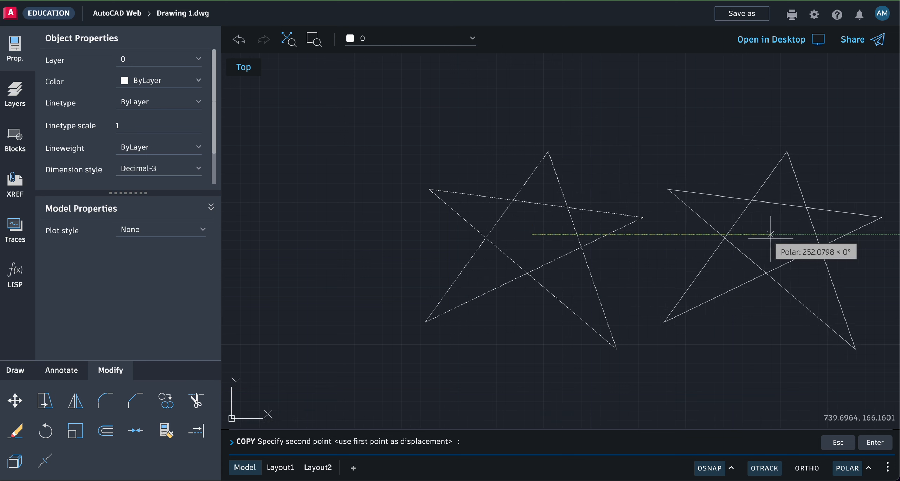
left_click(771, 235)
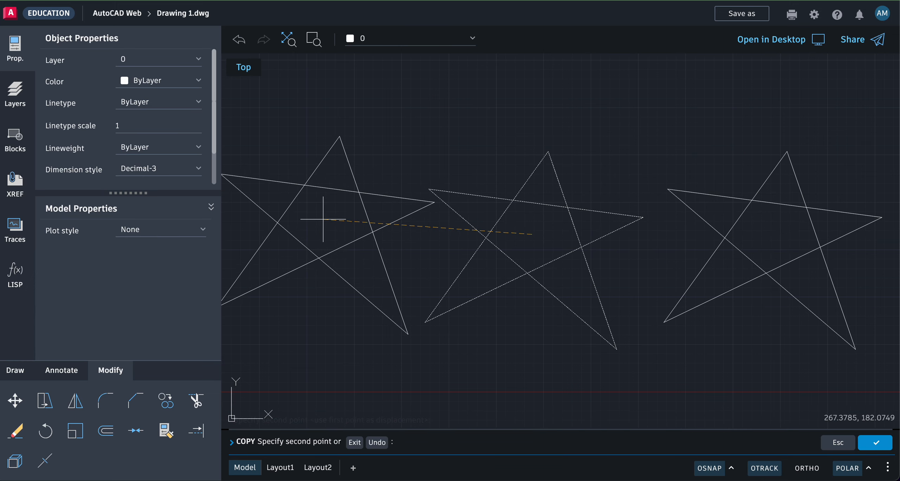
left_click(311, 226)
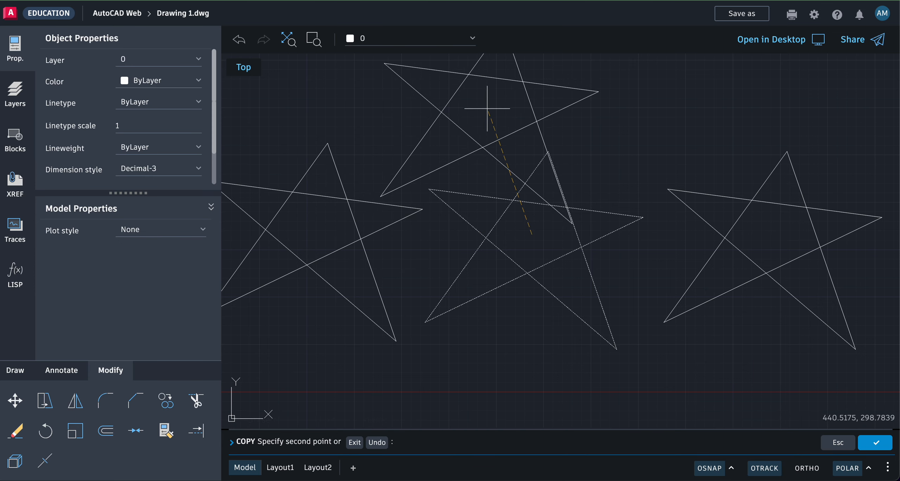
key("Return")
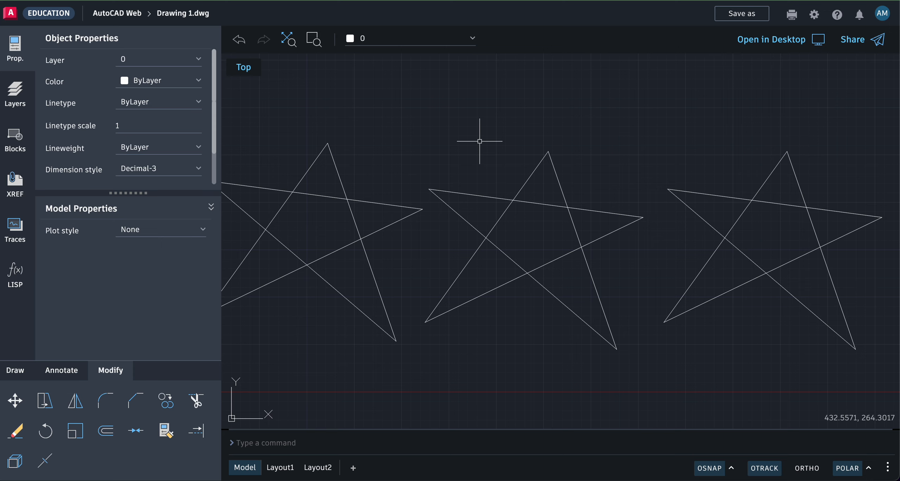
Examine the row of three stars at several magnifications, from close up to the whole row.
scroll(480, 141, "down", 10)
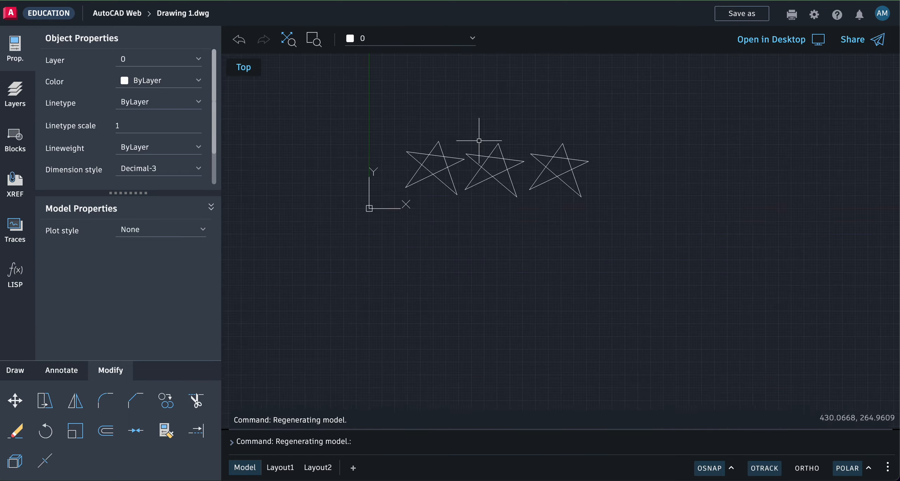
scroll(480, 141, "up", 12)
scroll(480, 141, "down", 8)
scroll(480, 137, "up", 6)
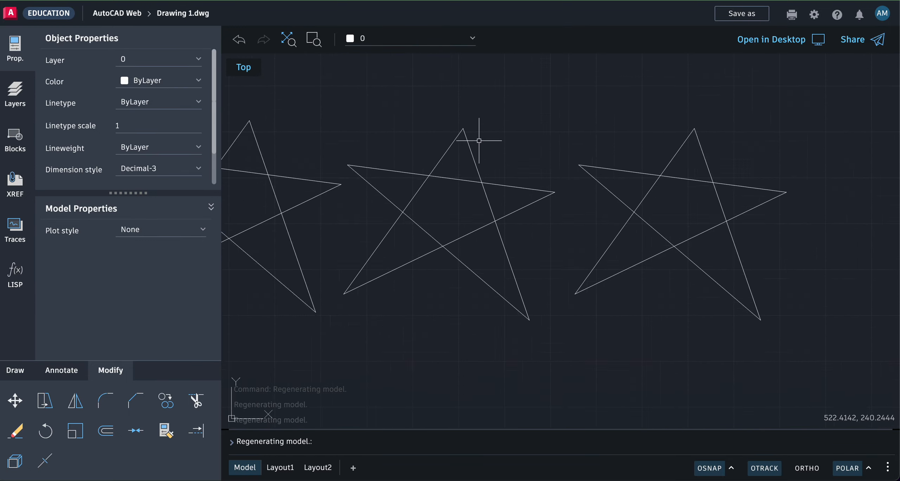
scroll(480, 136, "down", 5)
scroll(479, 140, "down", 6)
scroll(480, 140, "up", 5)
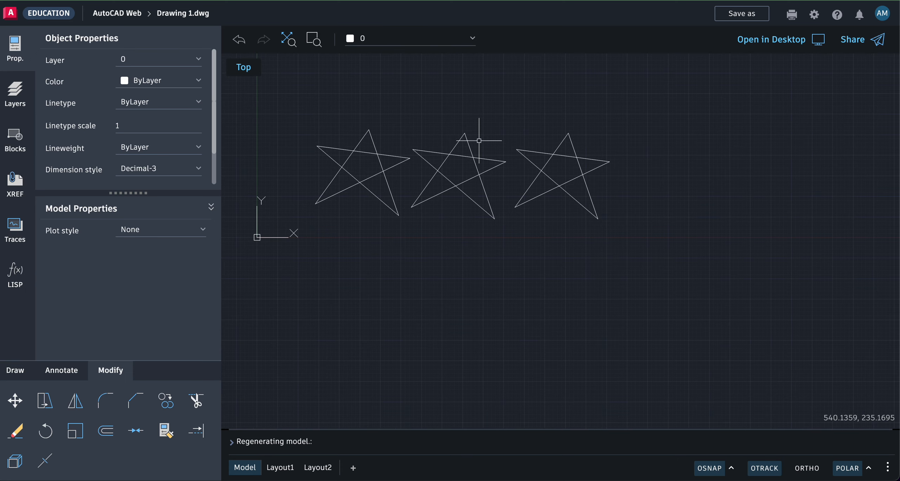
mouse_move(479, 141)
middle_mouse_down()
mouse_move(515, 129)
mouse_move(464, 134)
middle_mouse_up()
scroll(479, 141, "right", 1)
scroll(479, 140, "left", 2)
scroll(479, 141, "right", 1)
scroll(479, 140, "down", 1)
scroll(479, 141, "up", 1)
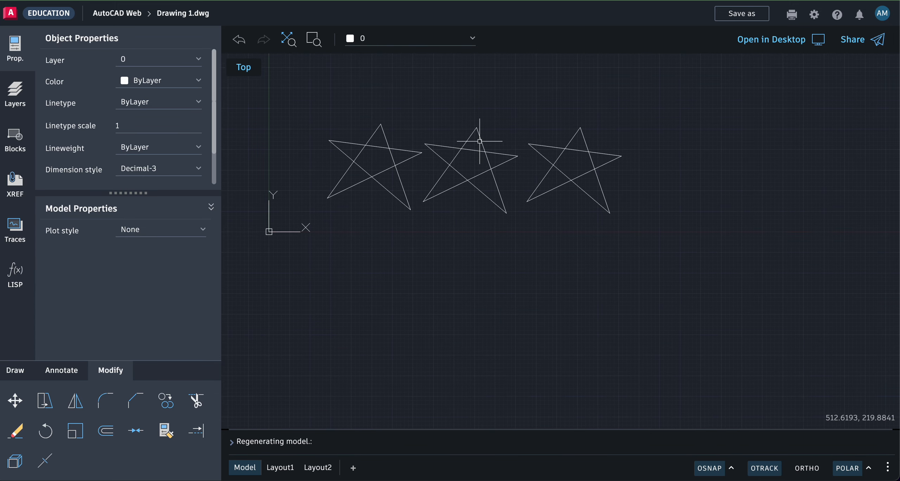
scroll(480, 141, "down", 5)
scroll(479, 139, "up", 8)
scroll(478, 138, "down", 5)
scroll(480, 141, "down", 4)
scroll(479, 141, "up", 7)
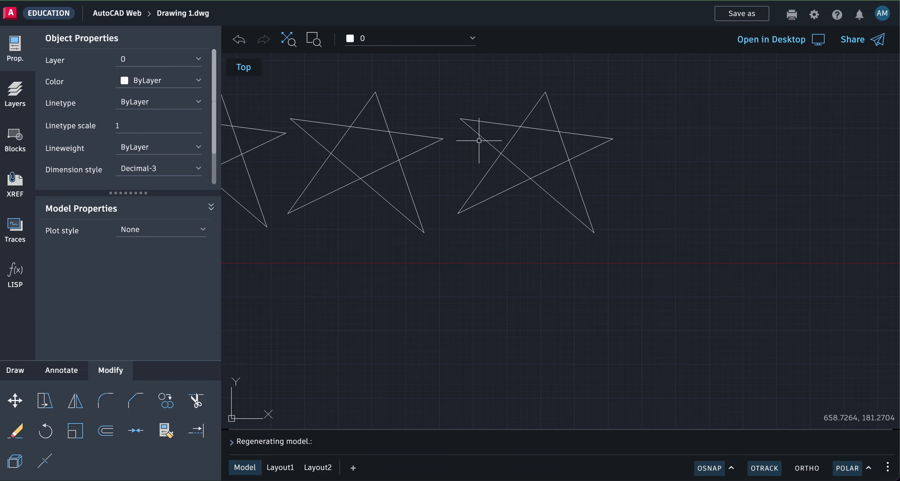
scroll(479, 141, "left", 5)
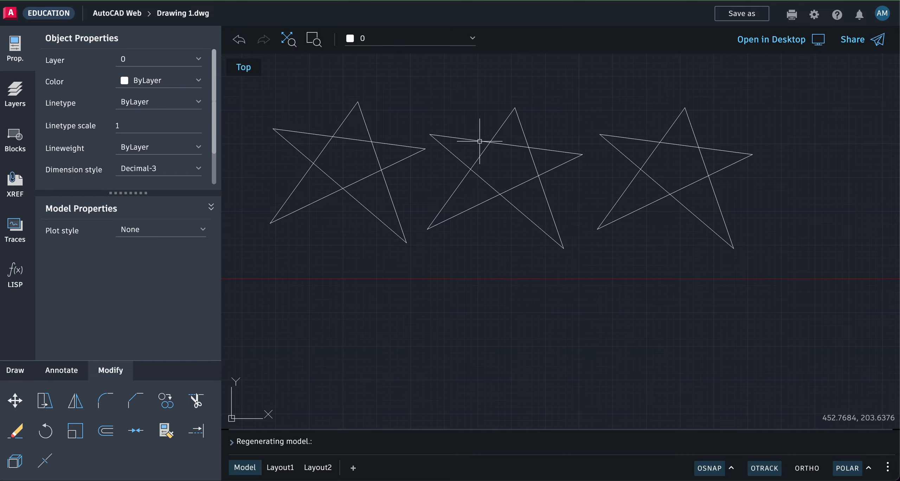
scroll(479, 141, "left", 2)
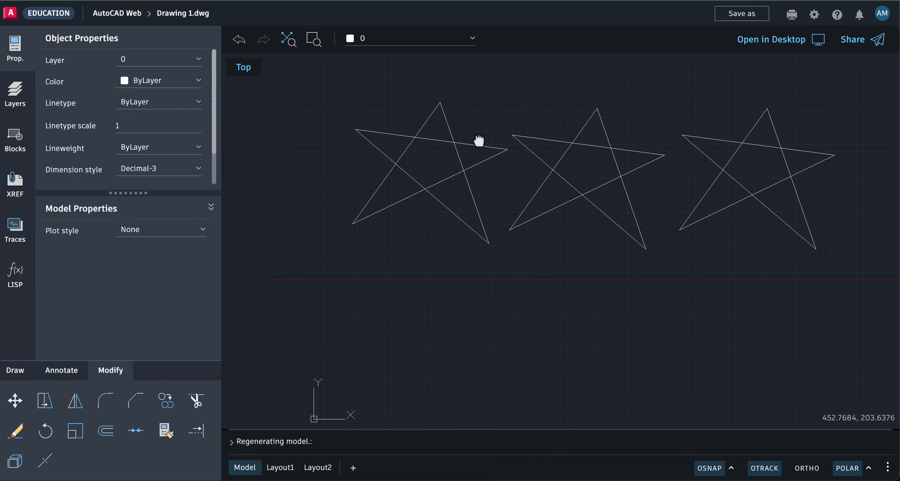
scroll(480, 140, "up", 2)
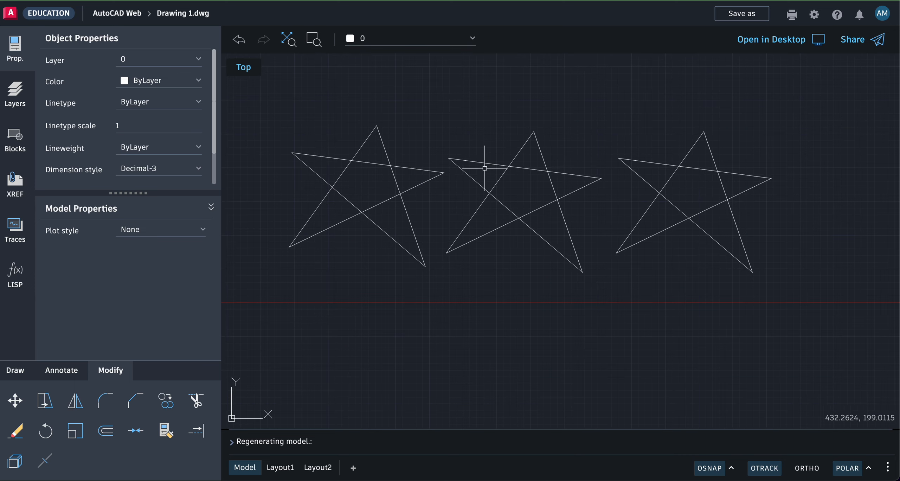
scroll(485, 169, "left", 2)
scroll(484, 168, "right", 3)
scroll(485, 168, "left", 2)
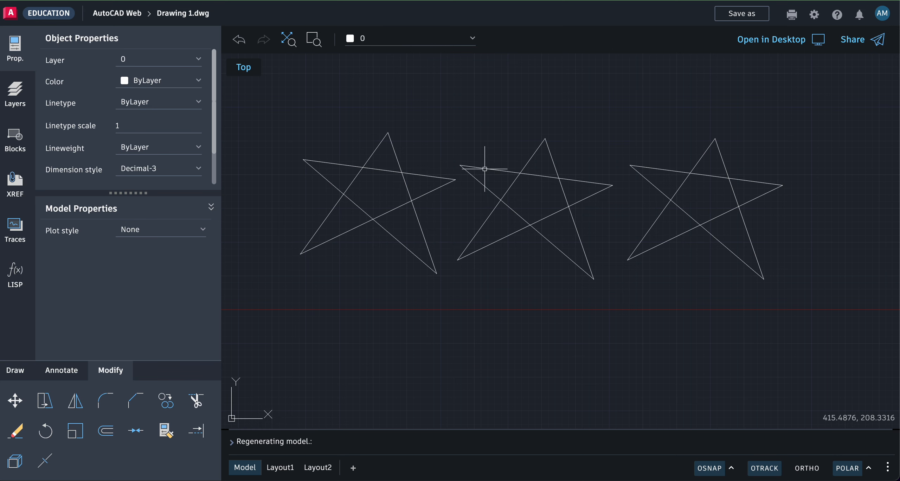
scroll(485, 169, "down", 4)
scroll(484, 168, "up", 4)
scroll(485, 169, "down", 1)
scroll(484, 169, "up", 1)
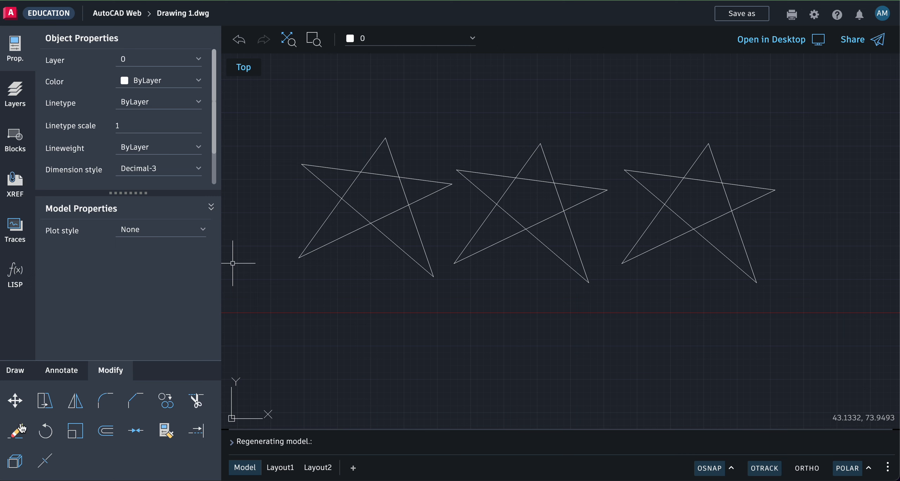
Erase the line of the leftmost star that runs from its top point to its lower-left point.
left_click(16, 436)
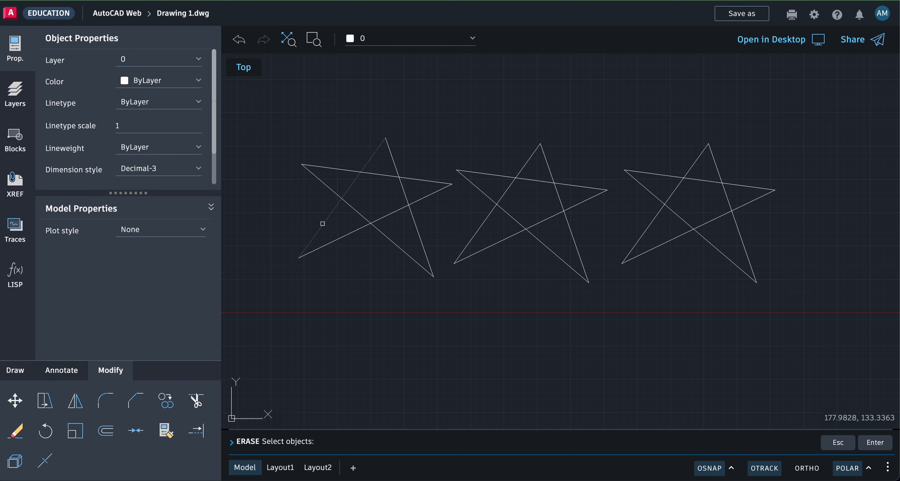
left_click(322, 223)
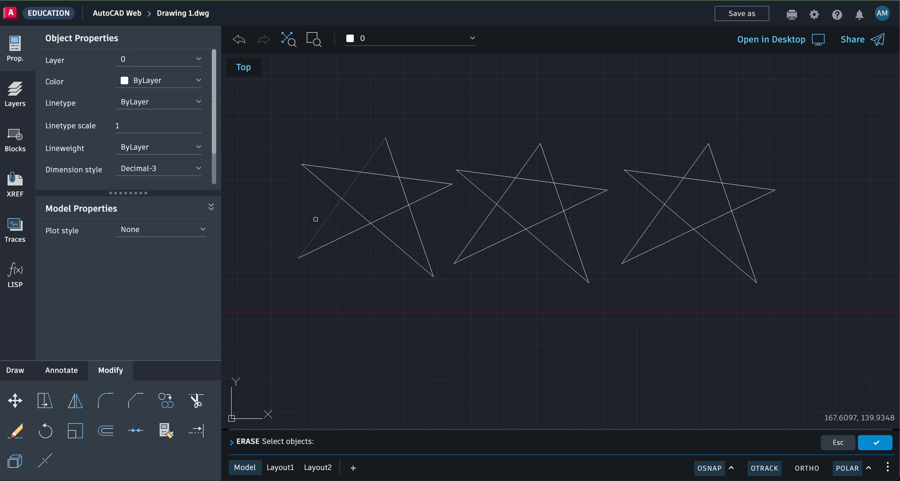
key("Return")
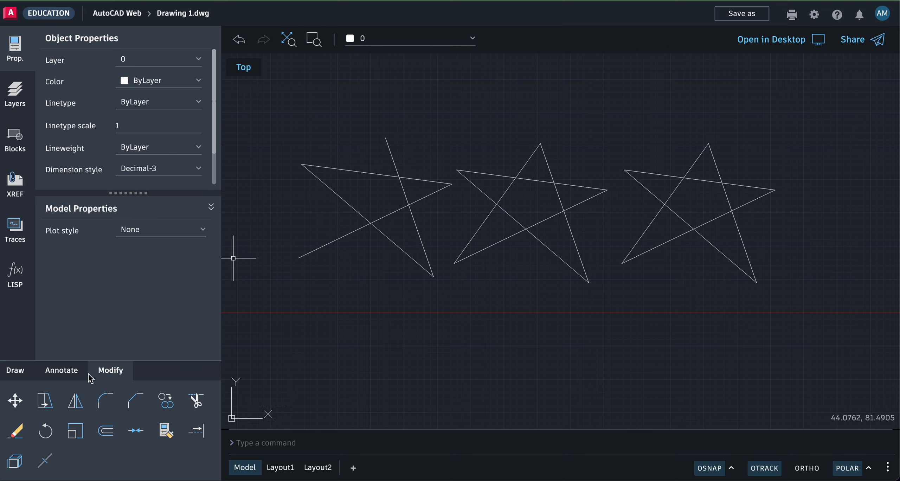
Erase the four remaining lines of the leftmost star, picking them one by one.
left_click(16, 430)
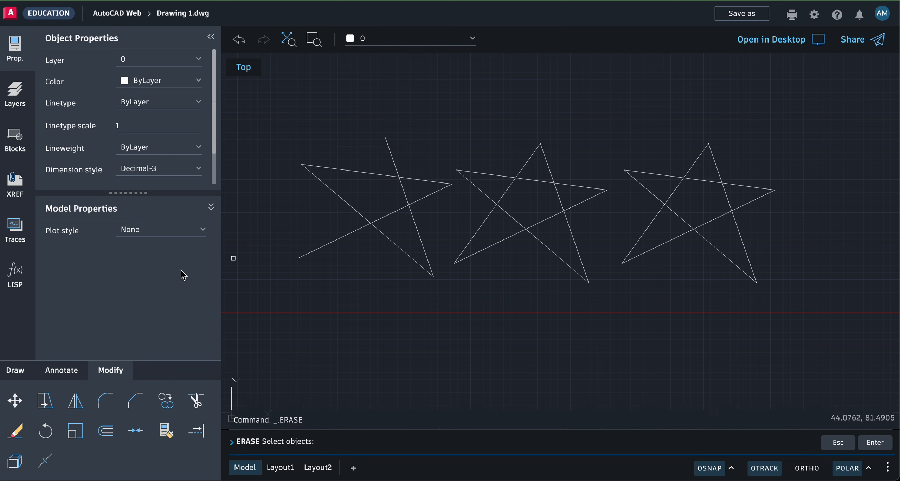
left_click(332, 190)
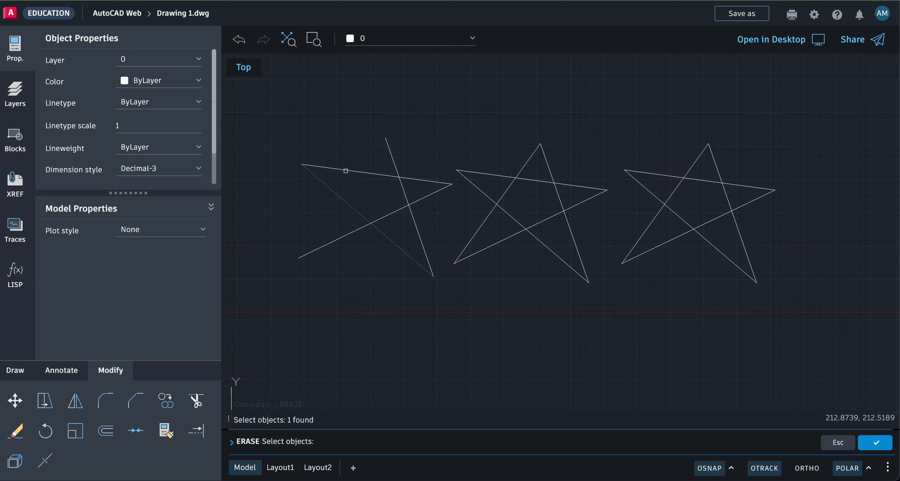
left_click(349, 168)
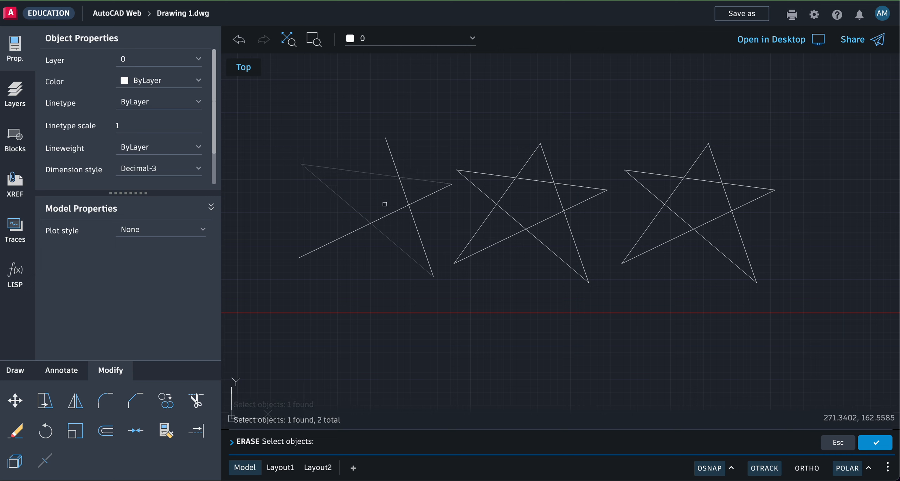
left_click(390, 214)
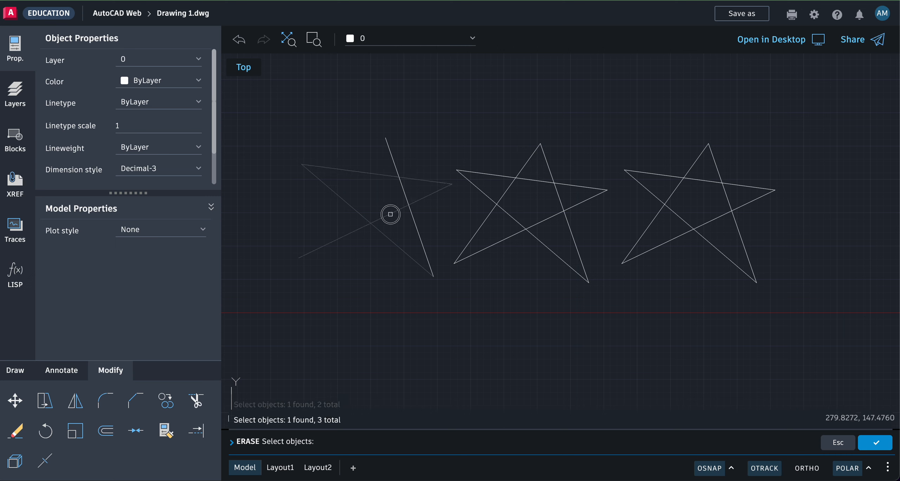
left_click(414, 214)
key("Return")
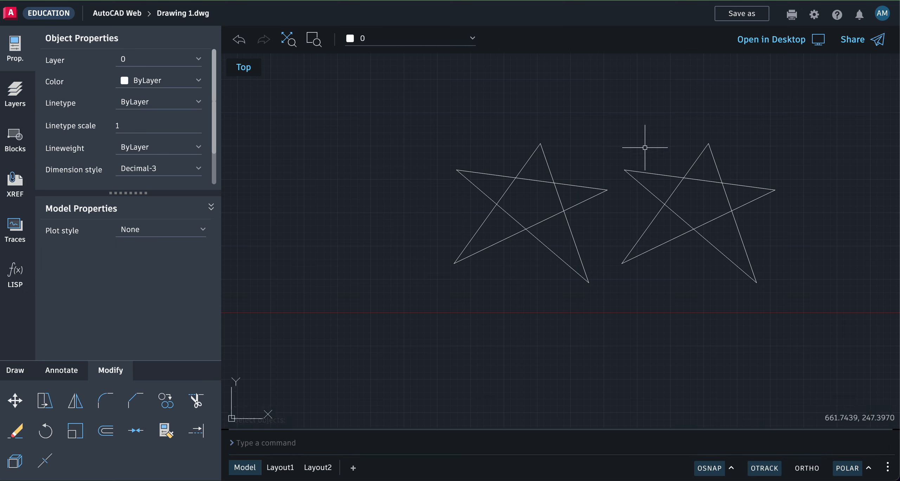
Erase the whole rightmost star using a window selection around all its lines.
left_click(15, 432)
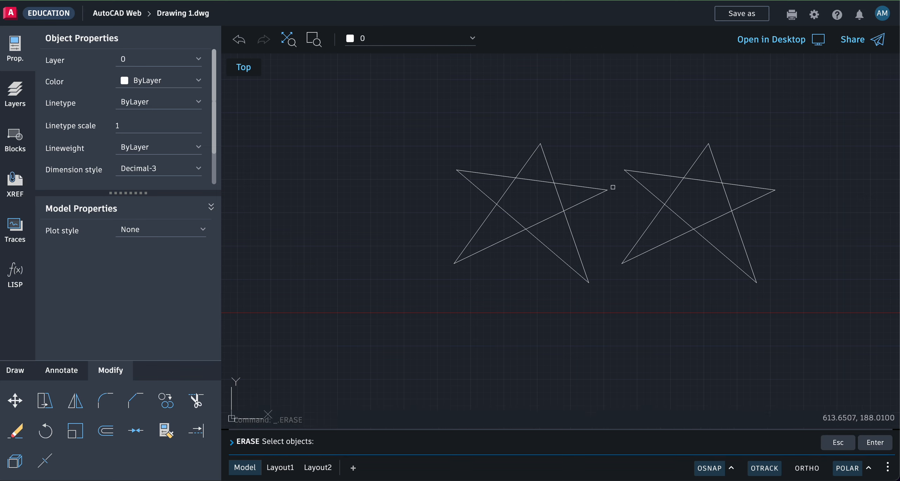
left_click(615, 110)
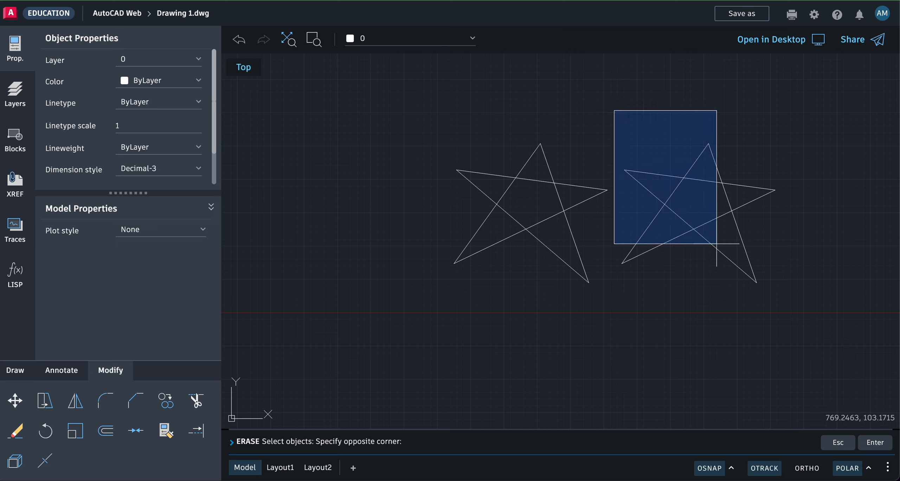
left_click(798, 299)
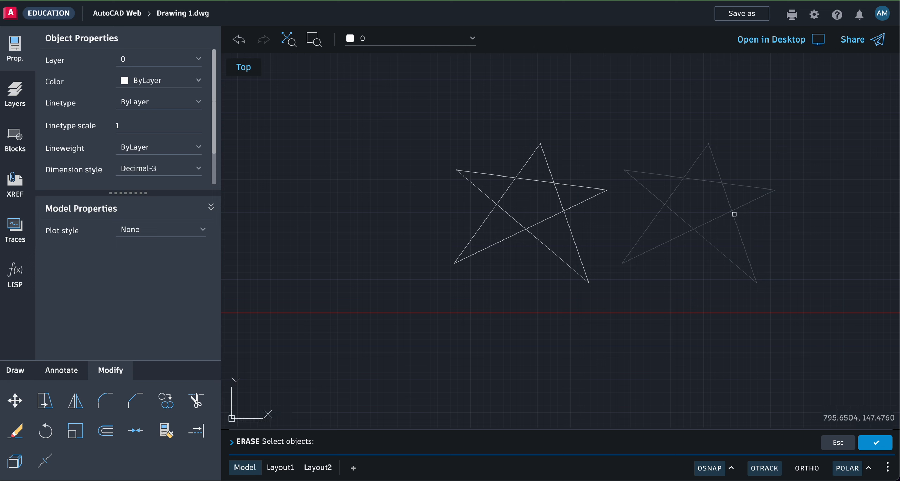
key("Return")
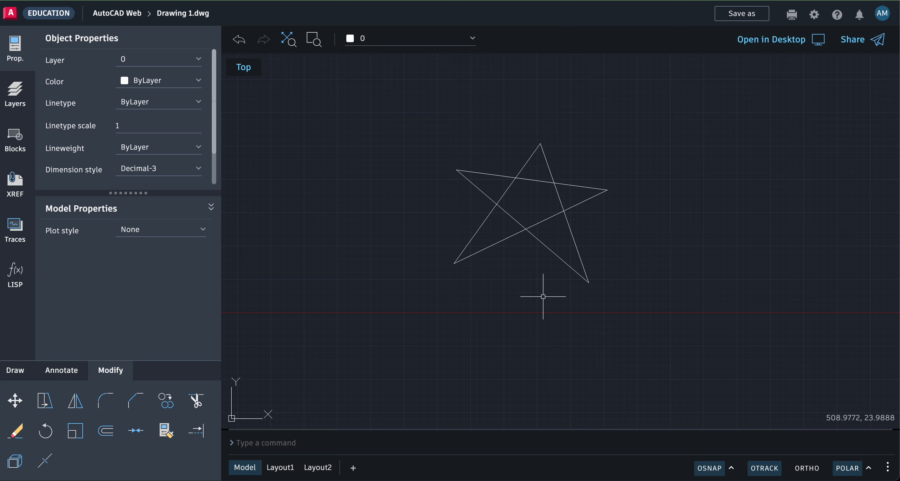
Trim the five inner segments of the remaining star so only its outer outline is left.
left_click(197, 401)
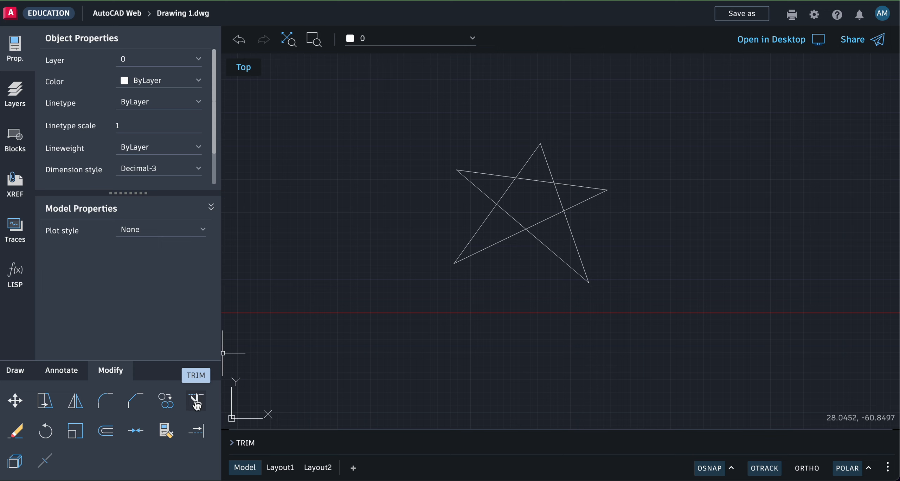
left_click(196, 402)
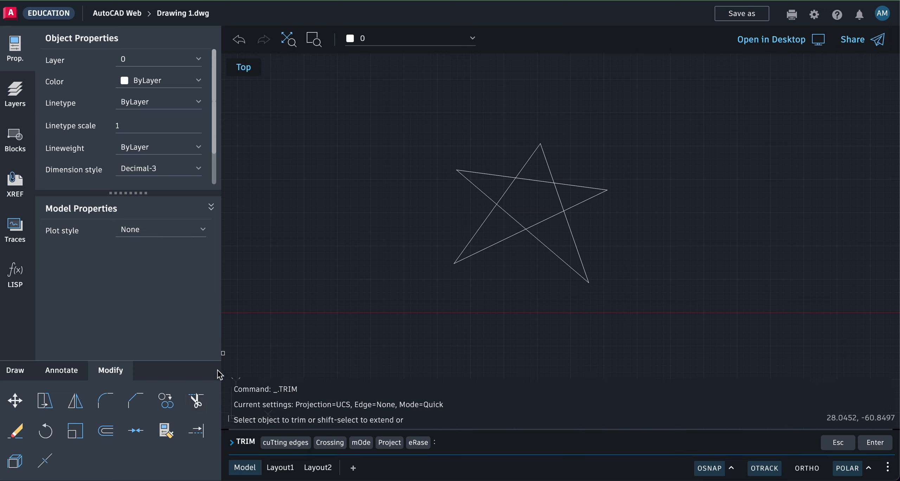
left_click(508, 189)
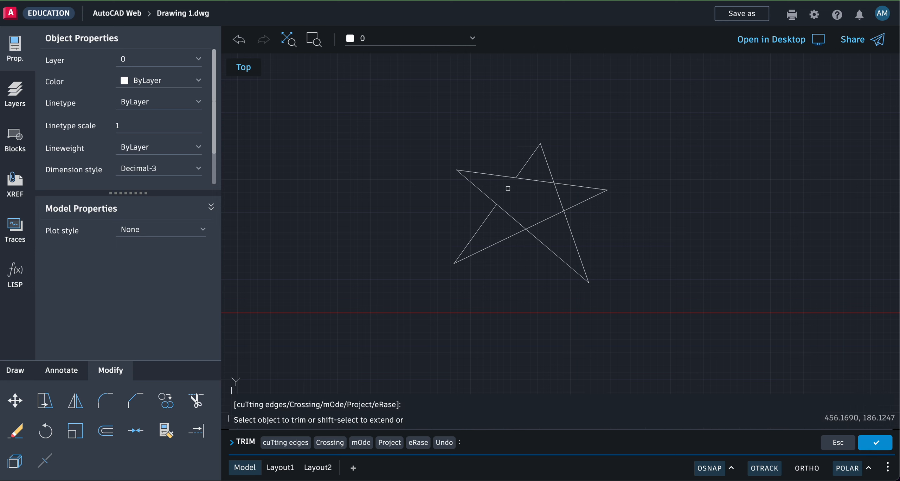
left_click(509, 215)
left_click(540, 223)
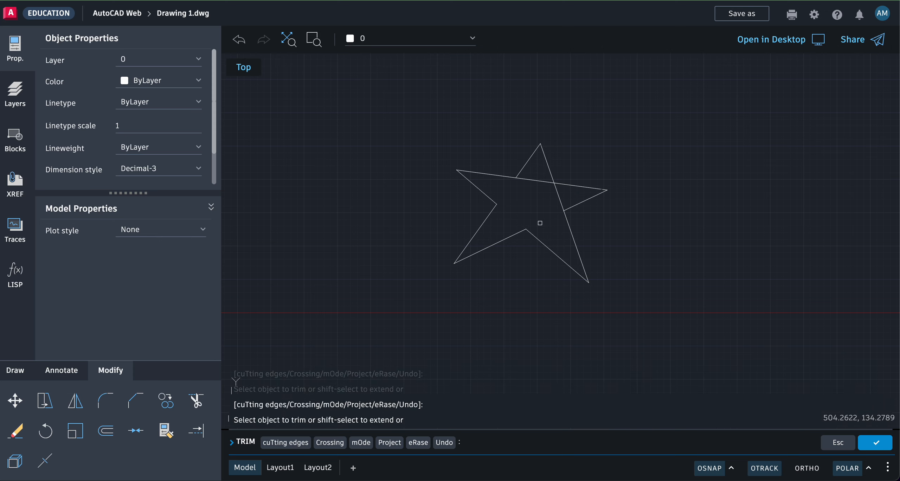
left_click(559, 197)
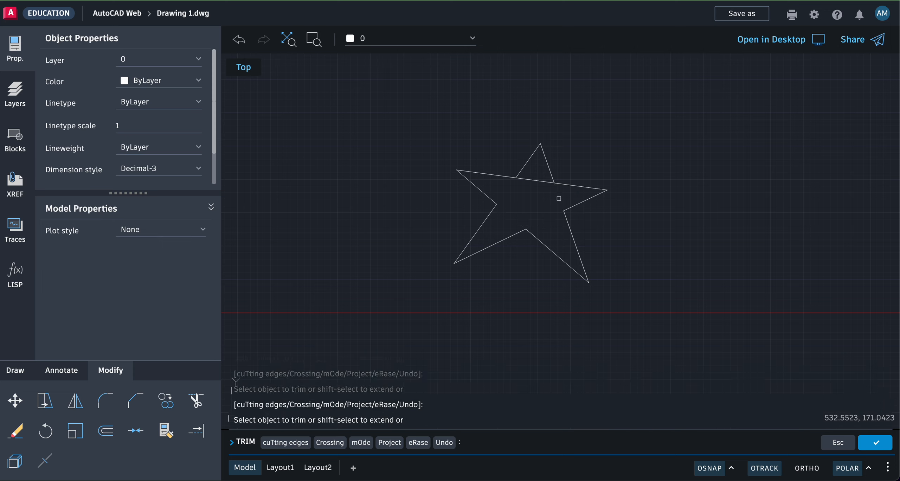
left_click(540, 180)
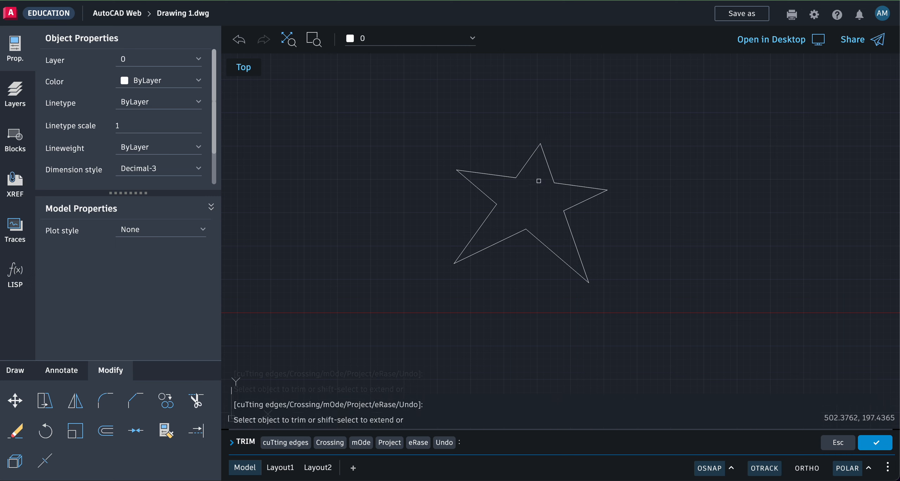
key("Return")
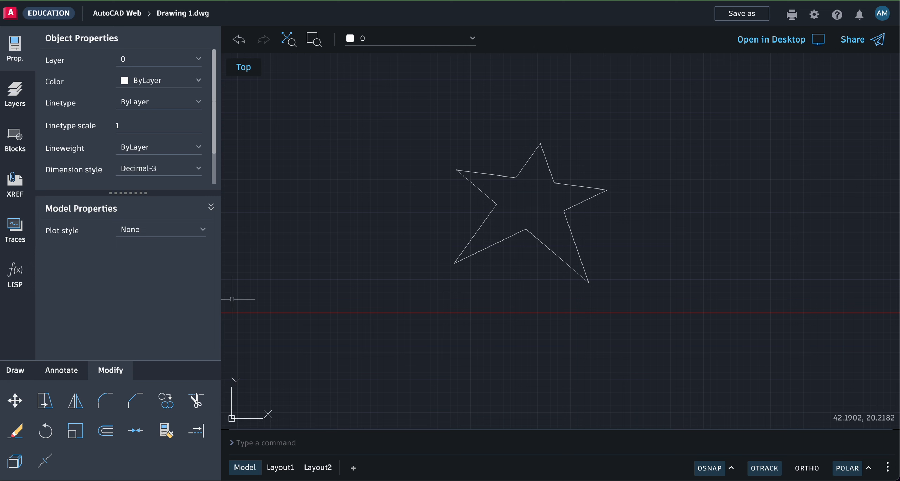
Draw a smaller five-line star left of the outlined star, starting and ending at its lower-left point near (114, 87).
left_click(18, 371)
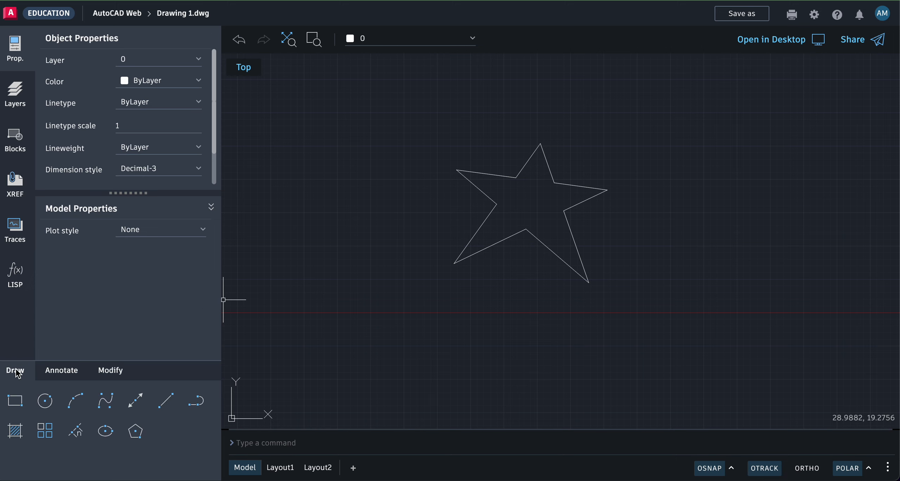
left_click(166, 400)
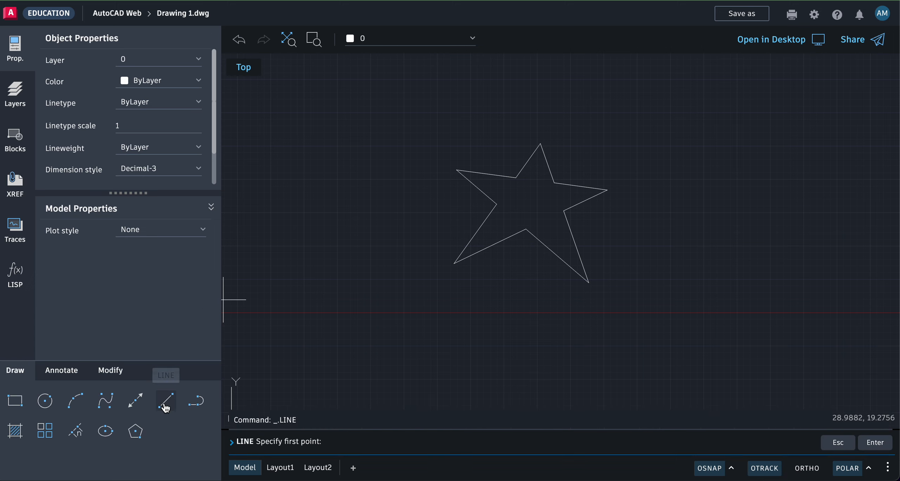
left_click(279, 257)
left_click(337, 176)
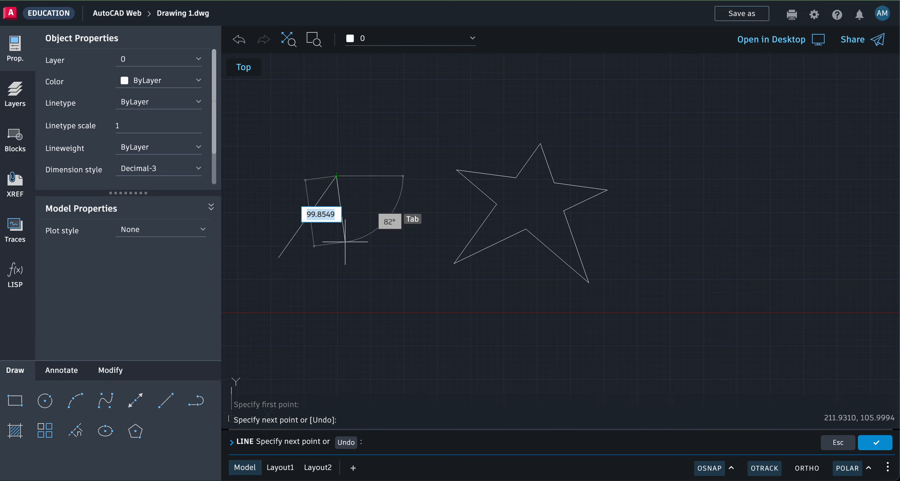
left_click(356, 279)
left_click(274, 195)
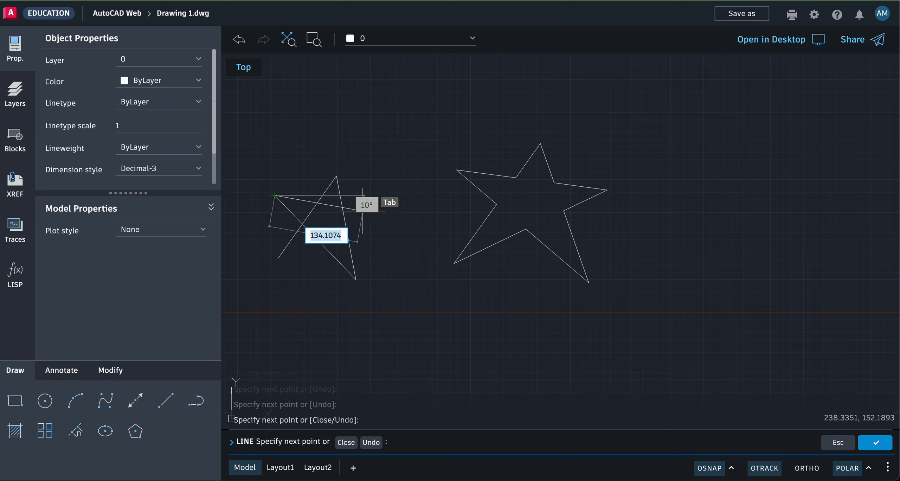
left_click(374, 213)
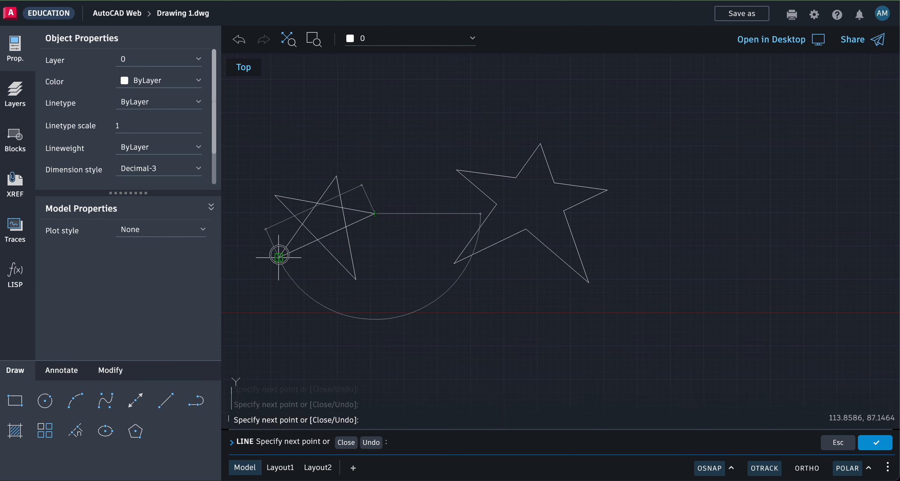
left_click(279, 257)
key("Return")
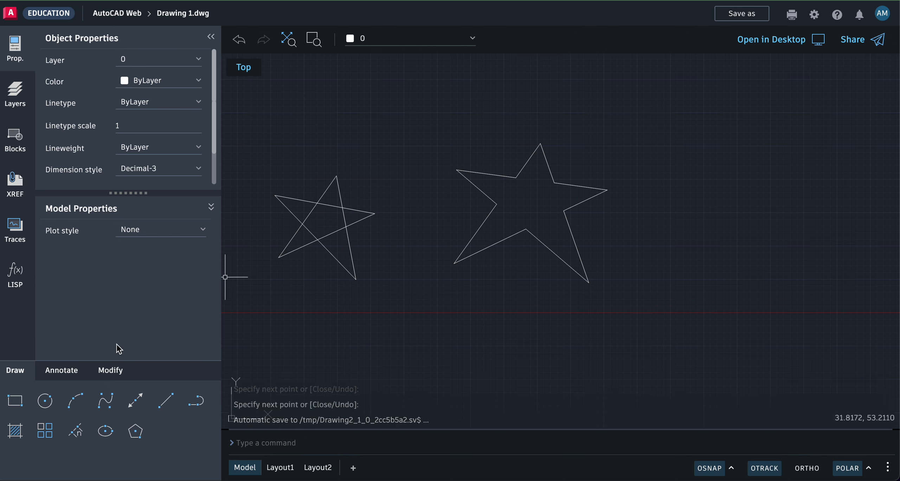
Copy the whole small star from a base point at about (181, 142) to about (335, -39), below the outlined star.
left_click(111, 373)
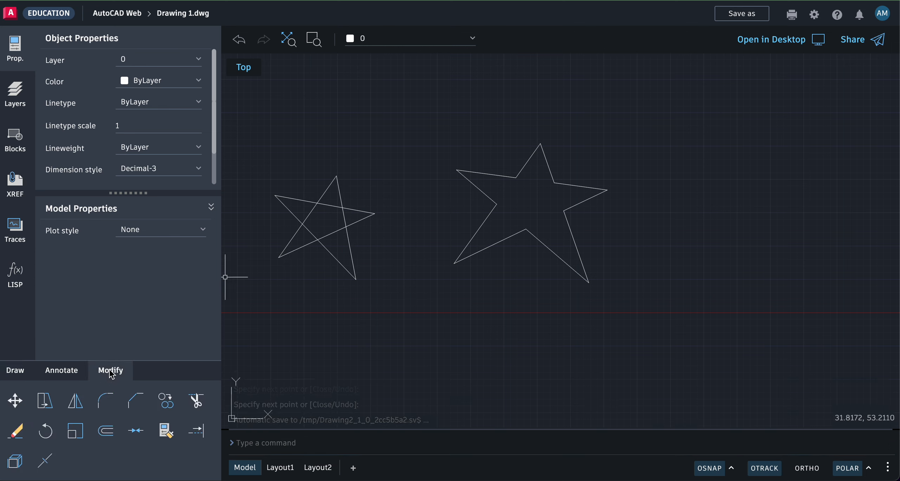
left_click(166, 401)
left_click(244, 294)
left_click(376, 161)
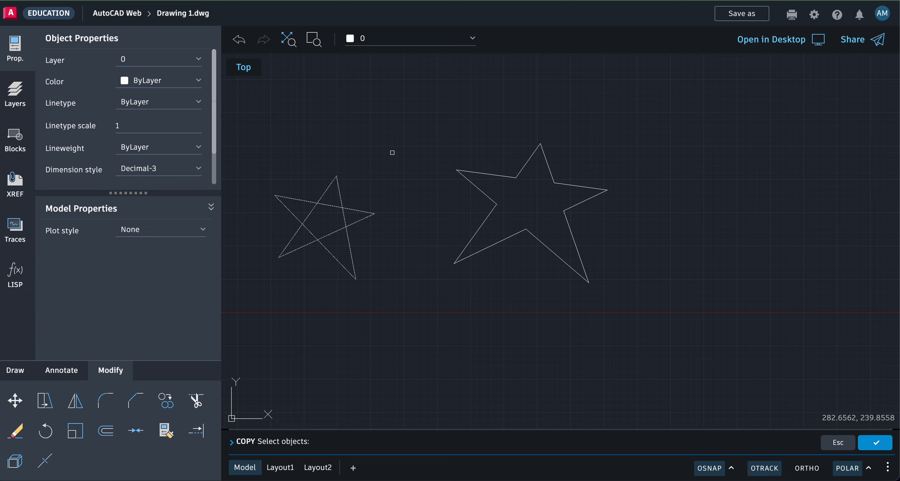
key("Return")
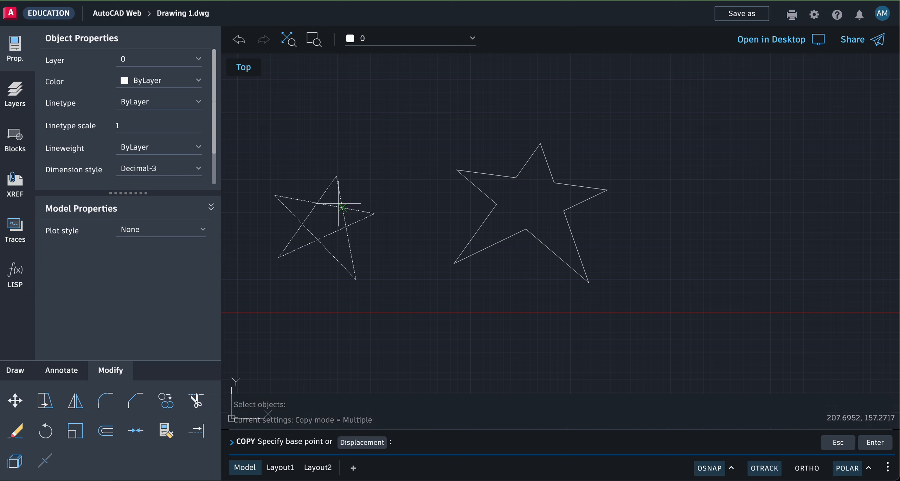
left_click(324, 218)
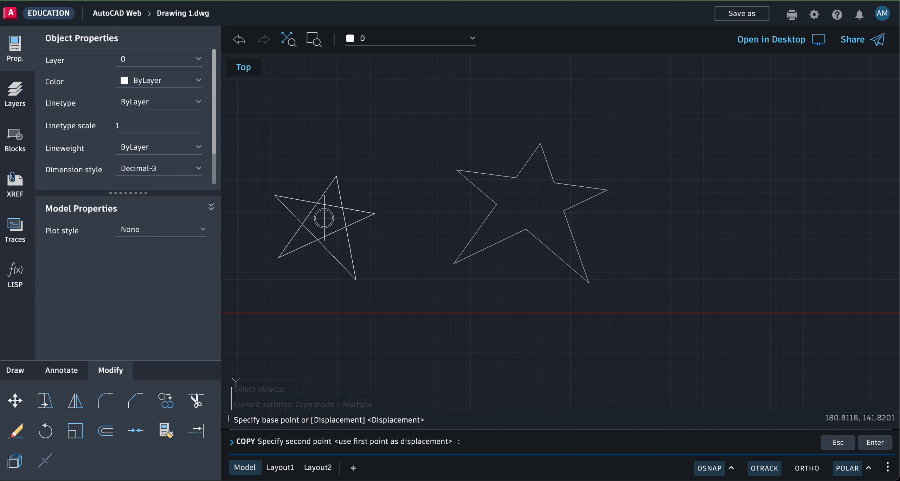
left_click(427, 339)
key("Return")
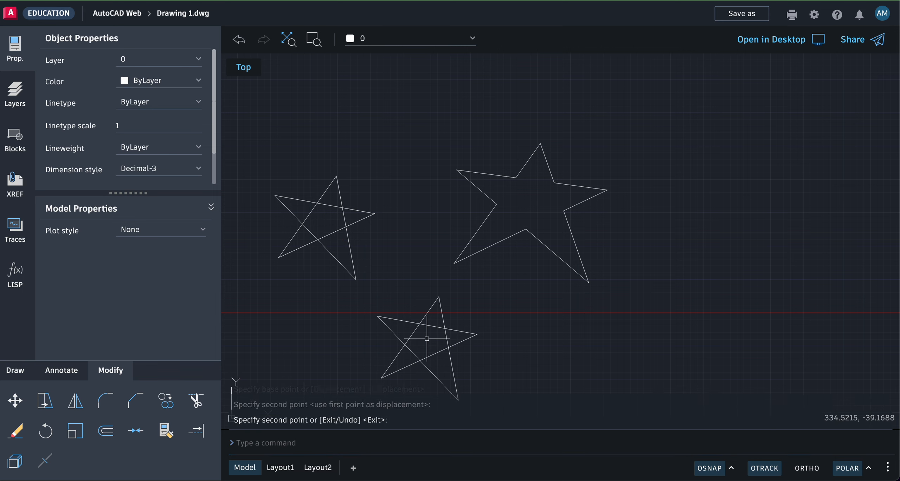
Erase the original small star: first its line from top point to lower-left point, and the other four lines with one window selection.
left_click(15, 432)
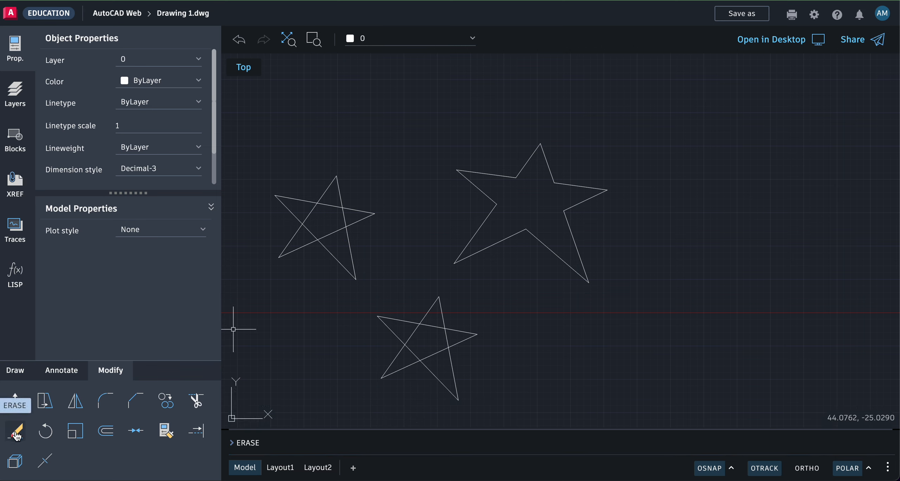
left_click(289, 243)
key("Return")
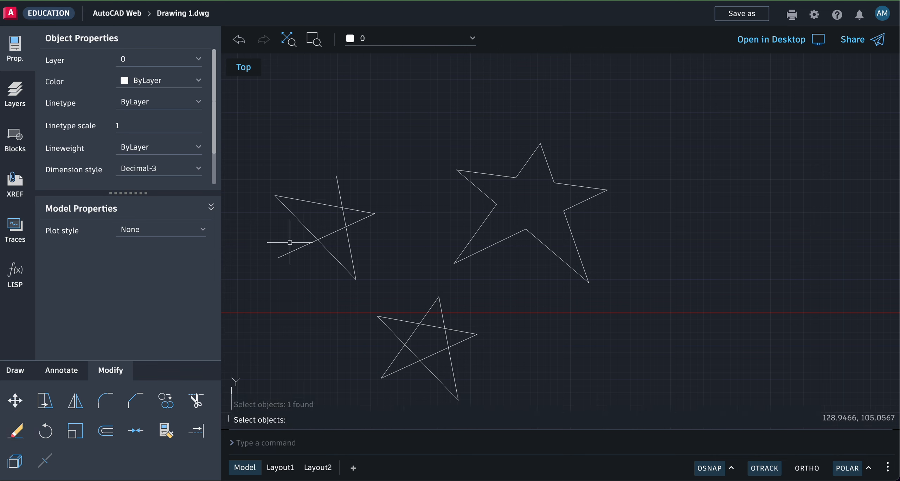
left_click(16, 430)
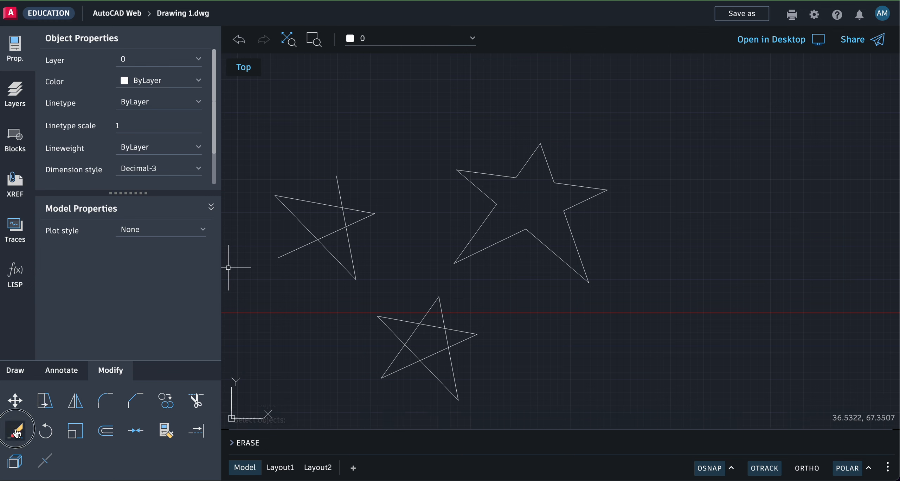
left_click(256, 152)
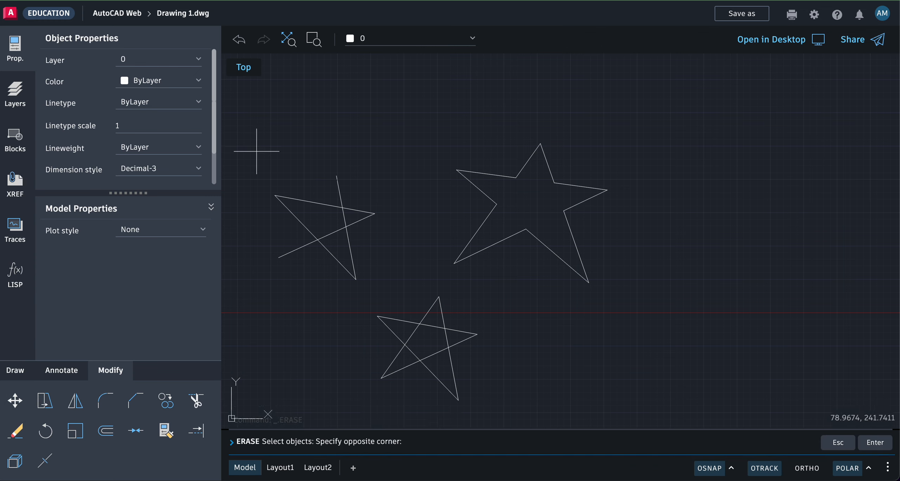
left_click(391, 292)
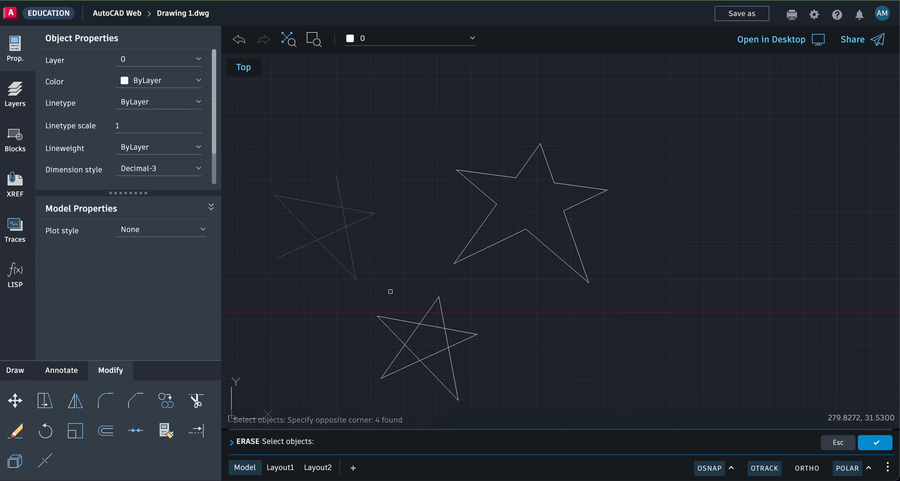
key("Return")
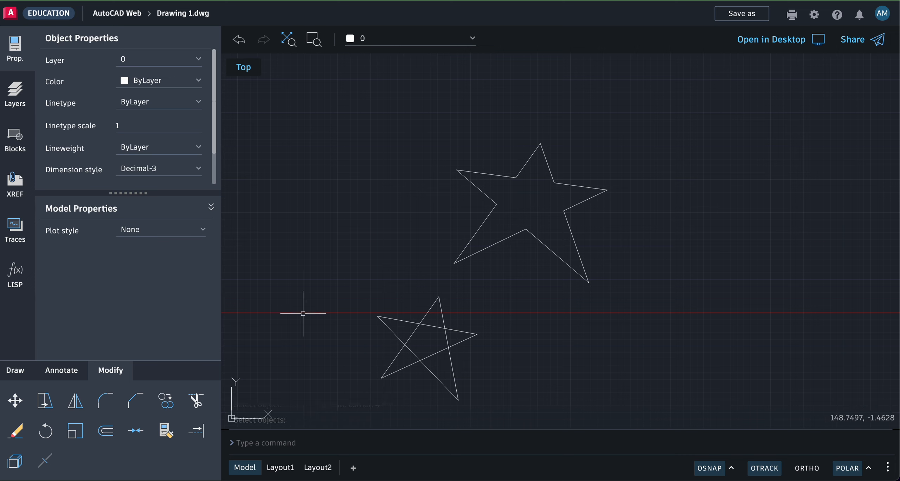
Trim the five inner segments of the small star below the large one, leaving only its outer outline.
left_click(195, 400)
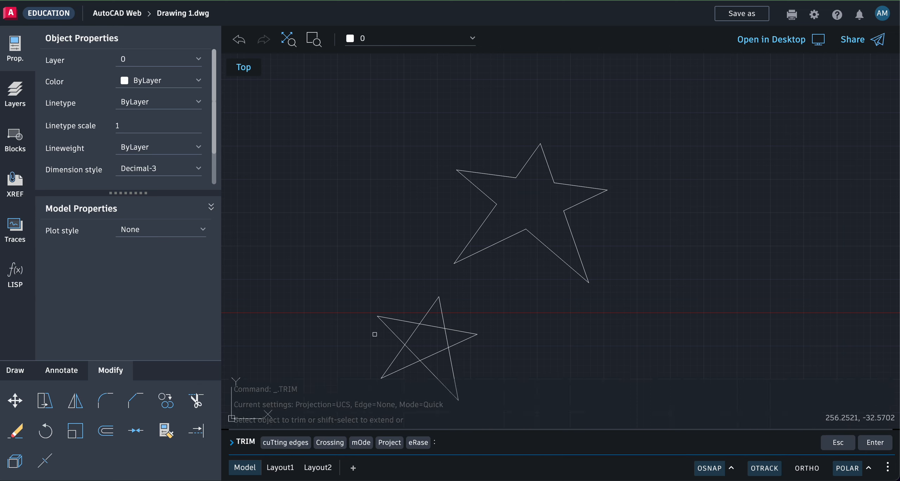
left_click(412, 336)
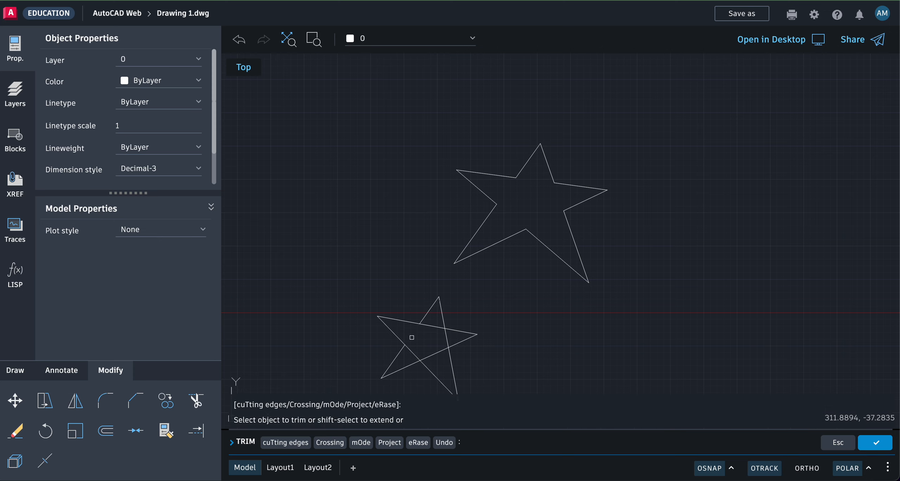
left_click(412, 352)
left_click(440, 351)
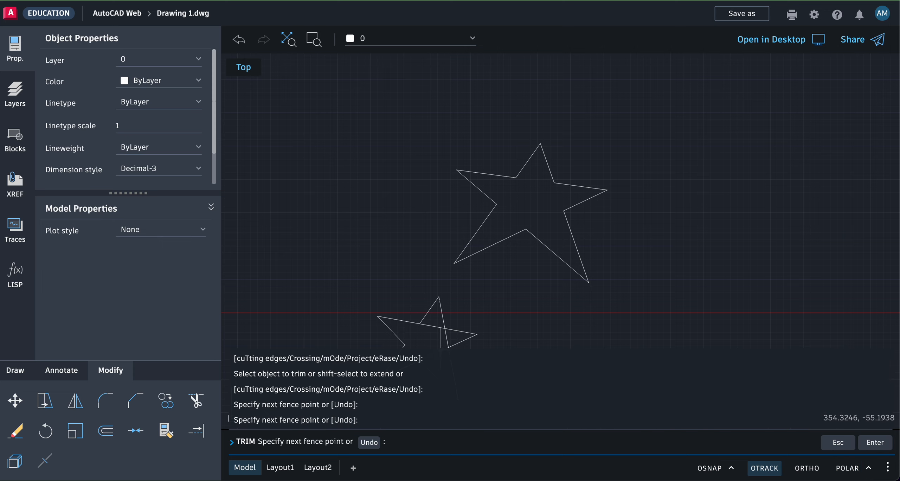
left_click(439, 355)
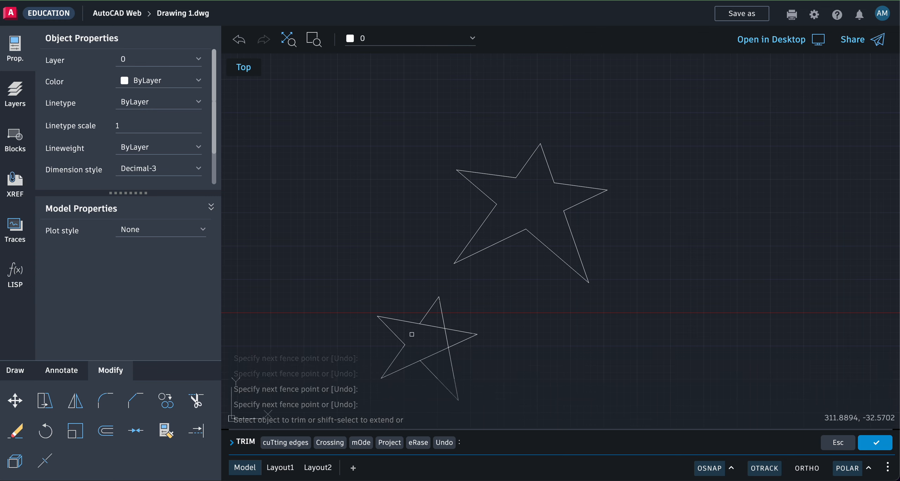
left_click(433, 355)
left_click(446, 338)
left_click(436, 327)
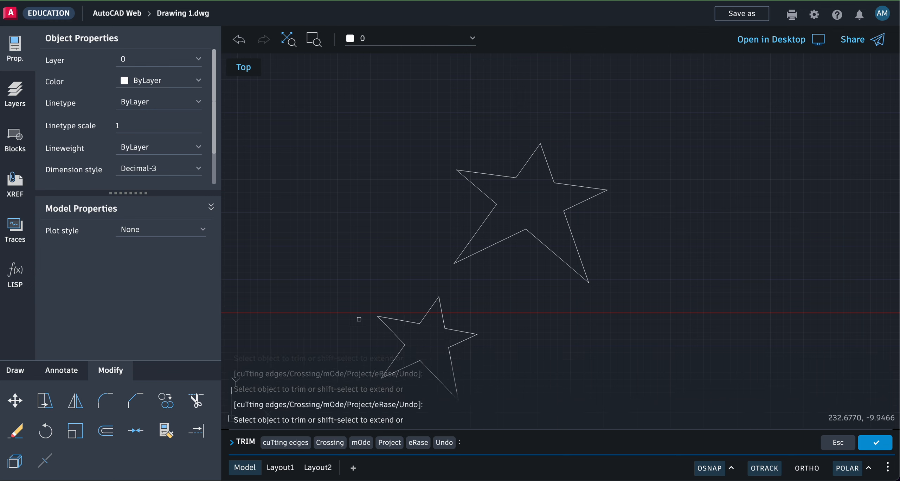
key("Return")
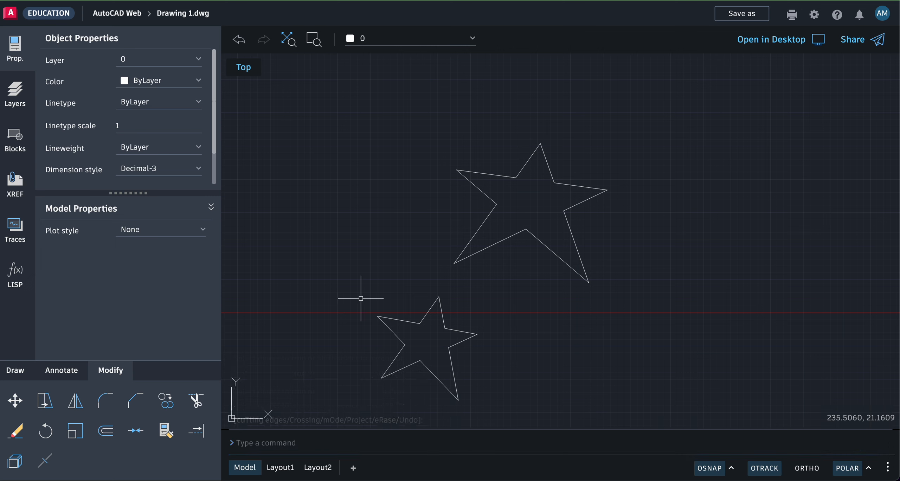
Examine the two star outlines close up and from farther away, panning around the drawing.
scroll(361, 298, "down", 4)
scroll(360, 298, "up", 7)
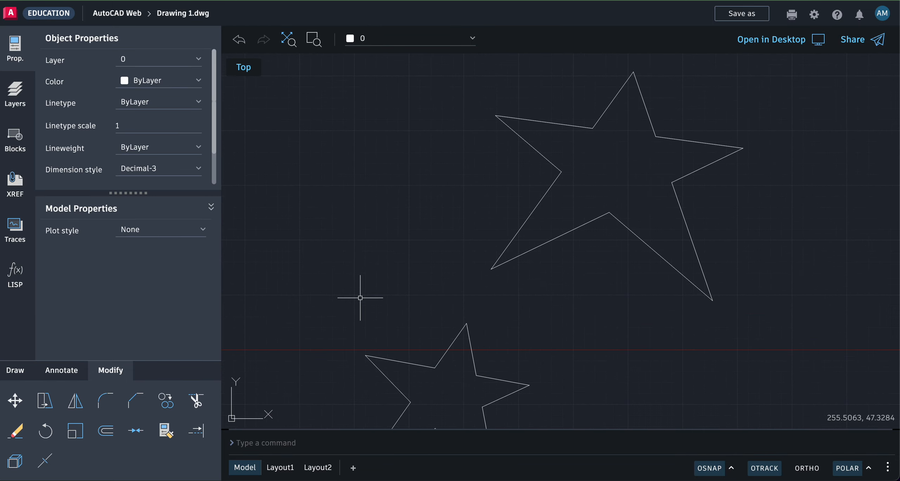
scroll(360, 298, "right", 2)
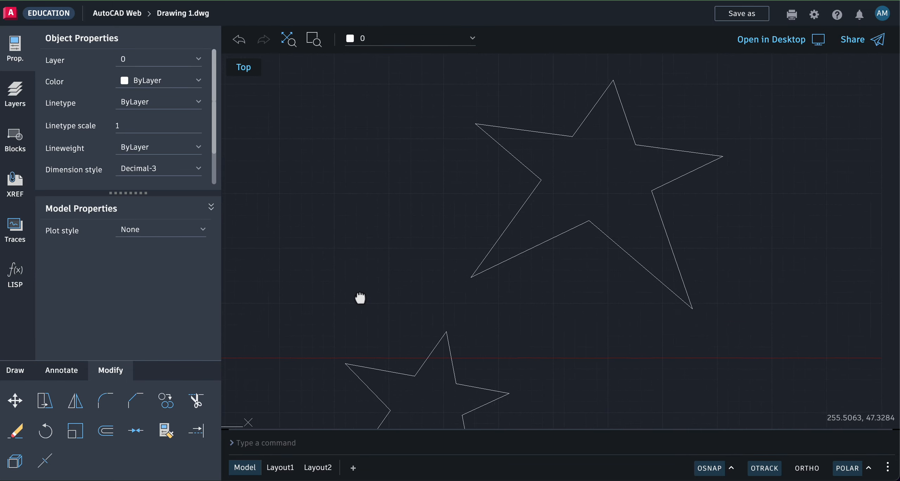
scroll(361, 298, "left", 3)
scroll(361, 298, "right", 2)
scroll(360, 298, "left", 3)
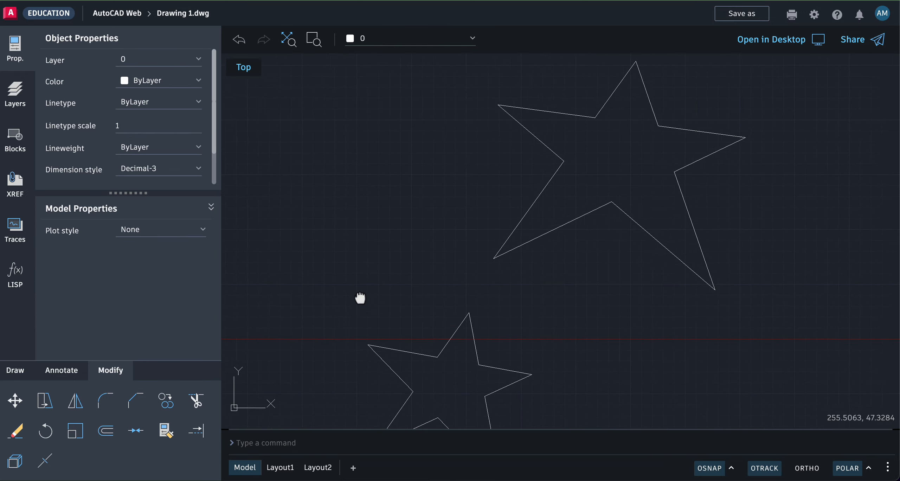
scroll(361, 298, "right", 3)
scroll(361, 298, "down", 1)
scroll(360, 298, "left", 2)
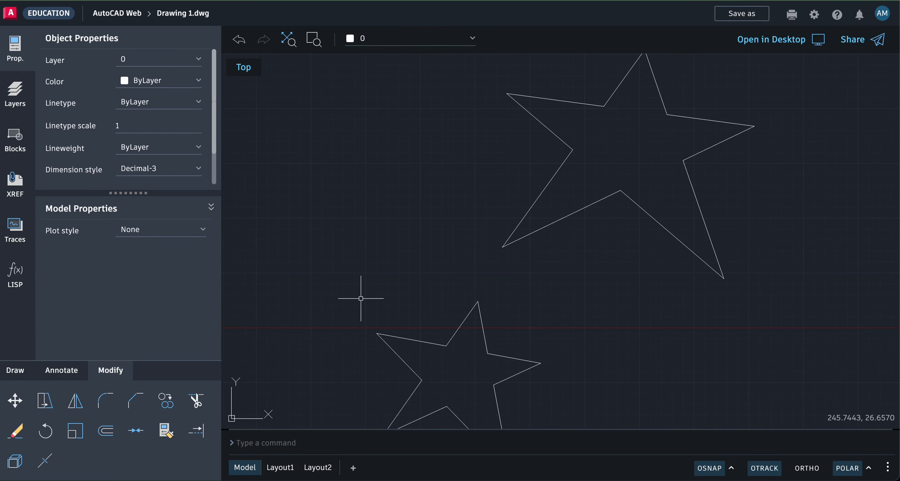
scroll(361, 298, "down", 5)
scroll(361, 299, "up", 5)
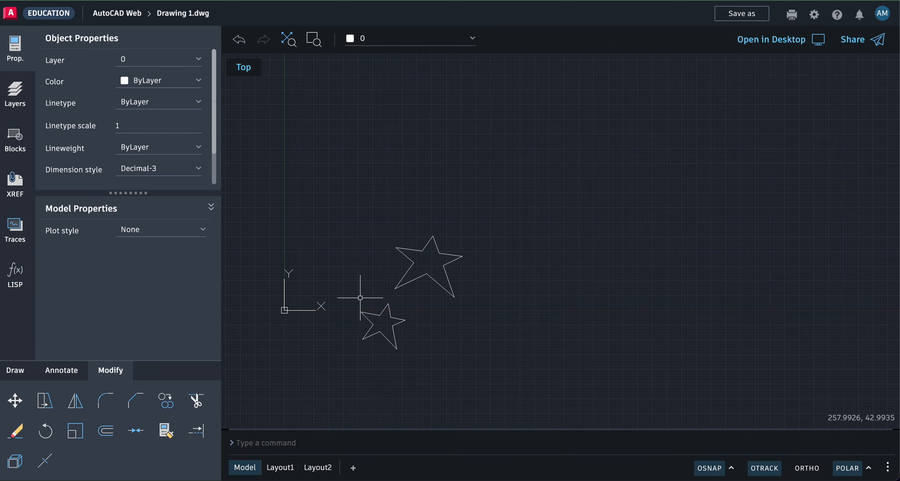
scroll(361, 298, "right", 2)
scroll(361, 298, "left", 2)
scroll(360, 298, "down", 3)
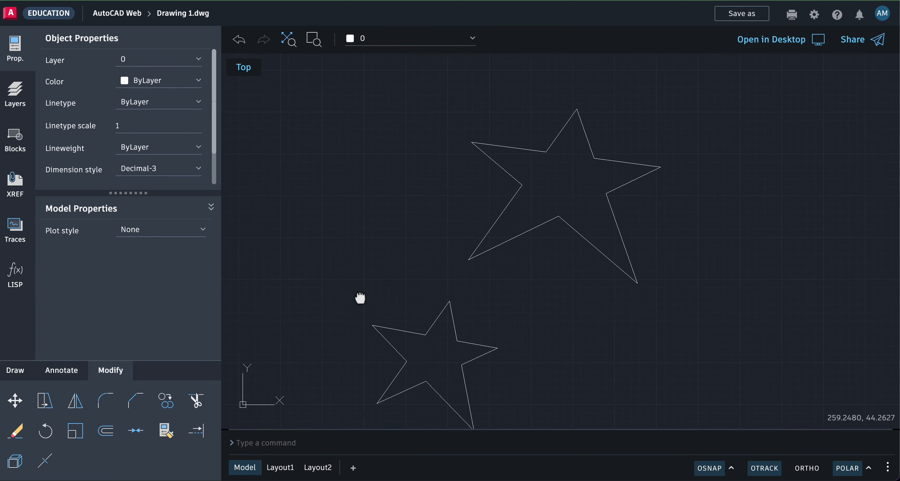